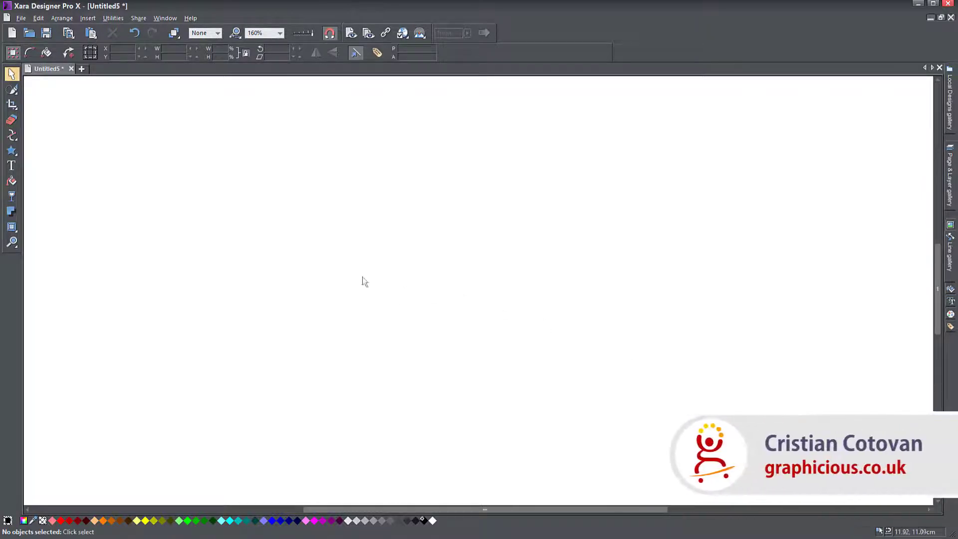
- Choose the Mould tool from the Shadow/Bevel flyout in the toolbox
{"action": "mouse_move", "coordinate": [14, 282]}
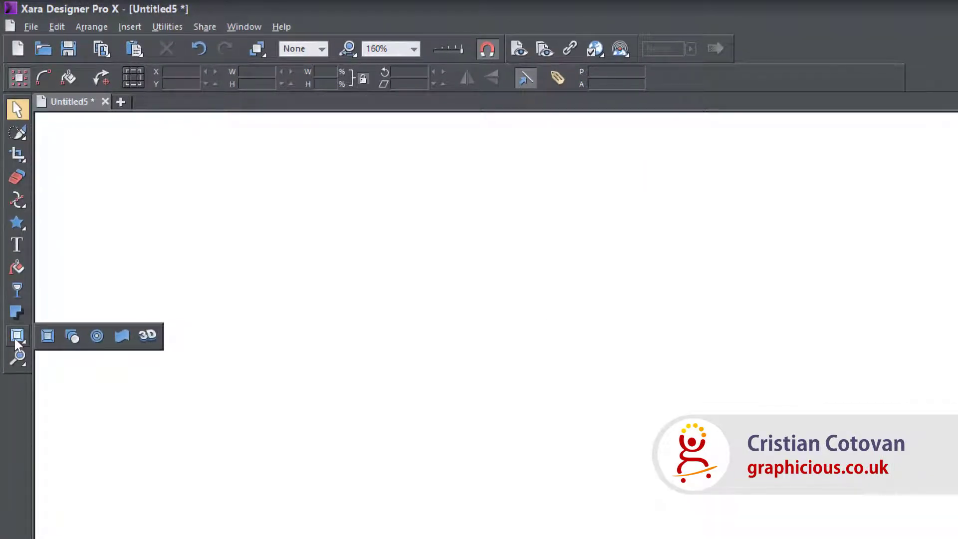
{"action": "left_click", "coordinate": [122, 336]}
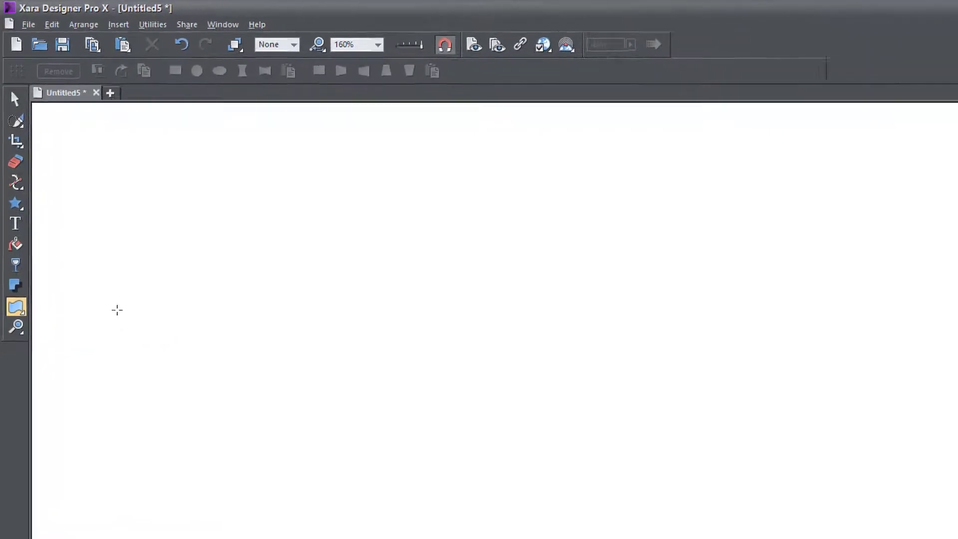
- Add the word TEXT to the page with the Text tool
{"action": "left_click", "coordinate": [15, 223]}
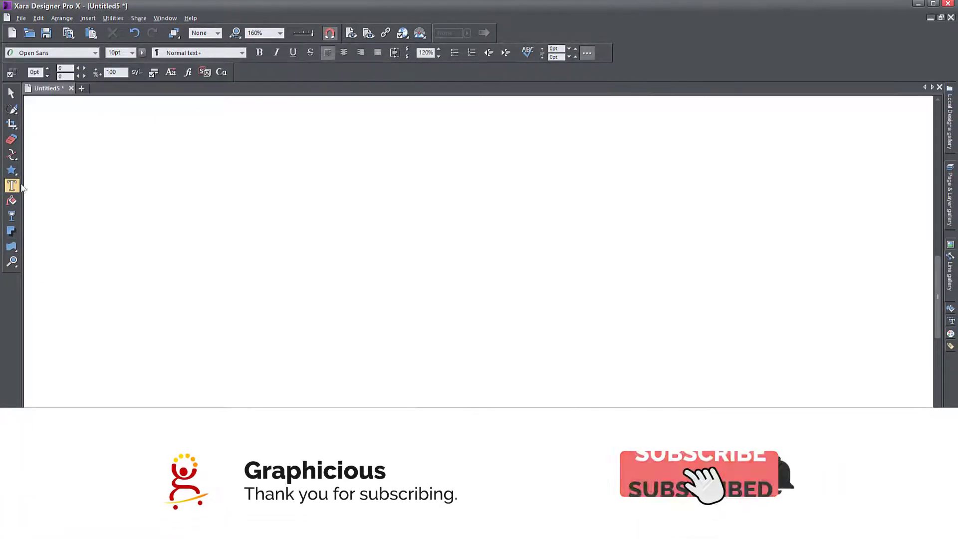
{"action": "left_click", "coordinate": [252, 277]}
{"action": "type", "text": "TEXT"}
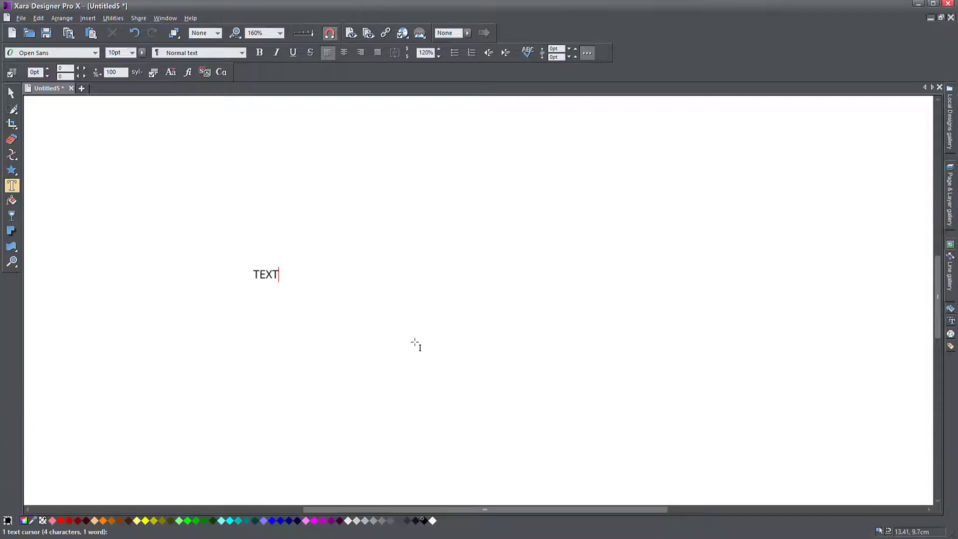
- Enlarge TEXT to about 12.26 cm wide, position it, and keep it upright at full width
{"action": "left_click", "coordinate": [11, 92]}
{"action": "left_click_drag", "start_coordinate": [286, 248], "coordinate": [647, 132]}
{"action": "left_click_drag", "start_coordinate": [605, 217], "coordinate": [593, 289]}
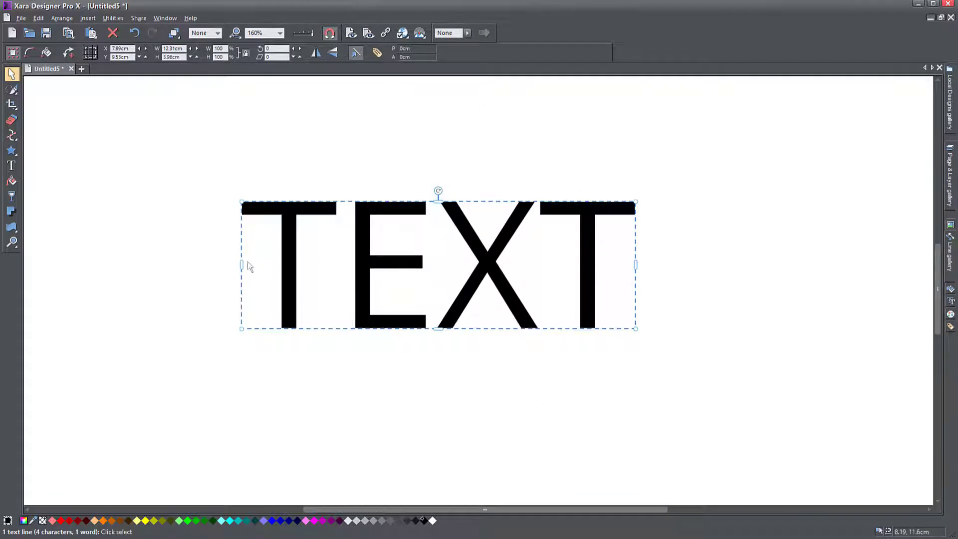
{"action": "mouse_move", "coordinate": [241, 265]}
{"action": "left_mouse_down"}
{"action": "mouse_move", "coordinate": [345, 265]}
{"action": "mouse_move", "coordinate": [244, 268]}
{"action": "left_mouse_up"}
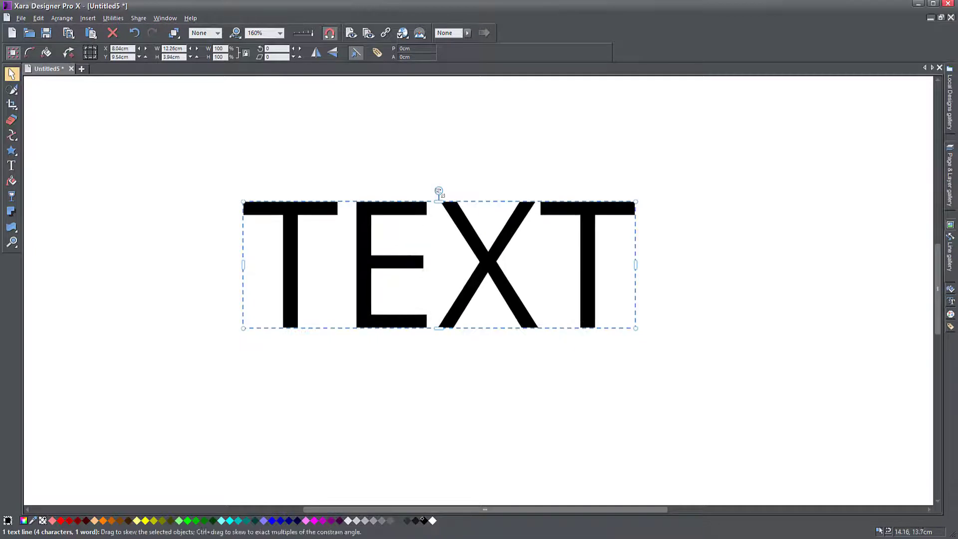
{"action": "left_click_drag", "start_coordinate": [436, 190], "coordinate": [479, 147]}
{"action": "left_click", "coordinate": [134, 33]}
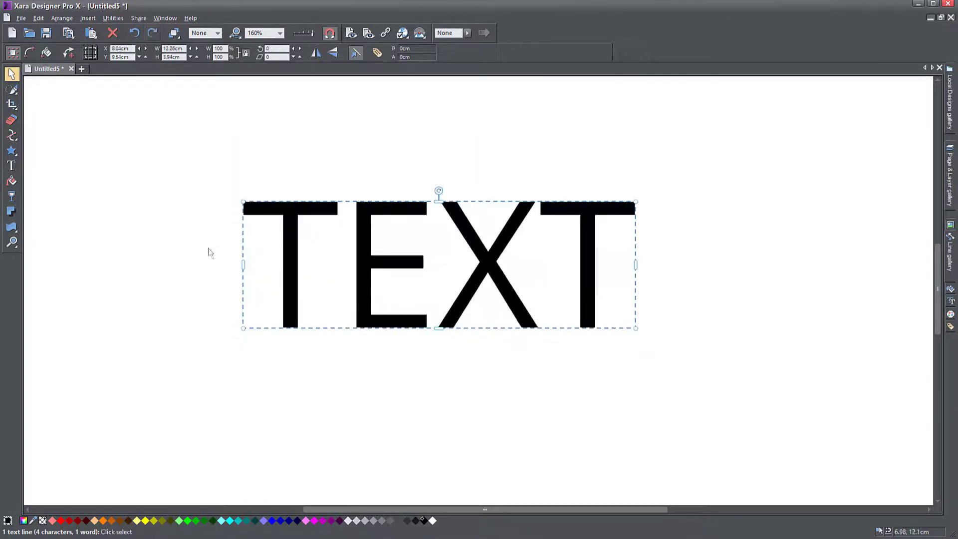
- Switch to the Mould tool with the TEXT word selected
{"action": "left_click", "coordinate": [13, 231]}
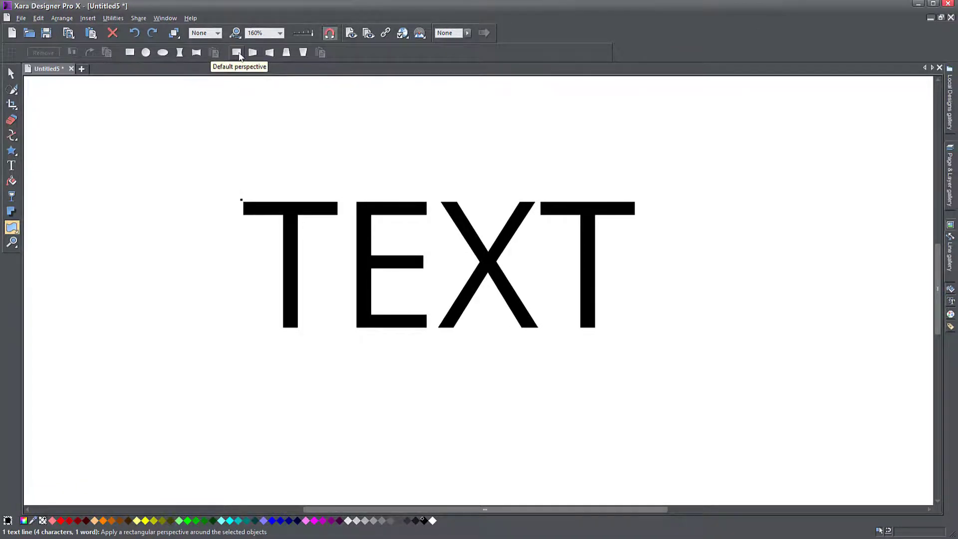
- Apply a default perspective mould and pull its corners so TEXT is tall on the left, shrinking right
{"action": "left_click", "coordinate": [237, 53]}
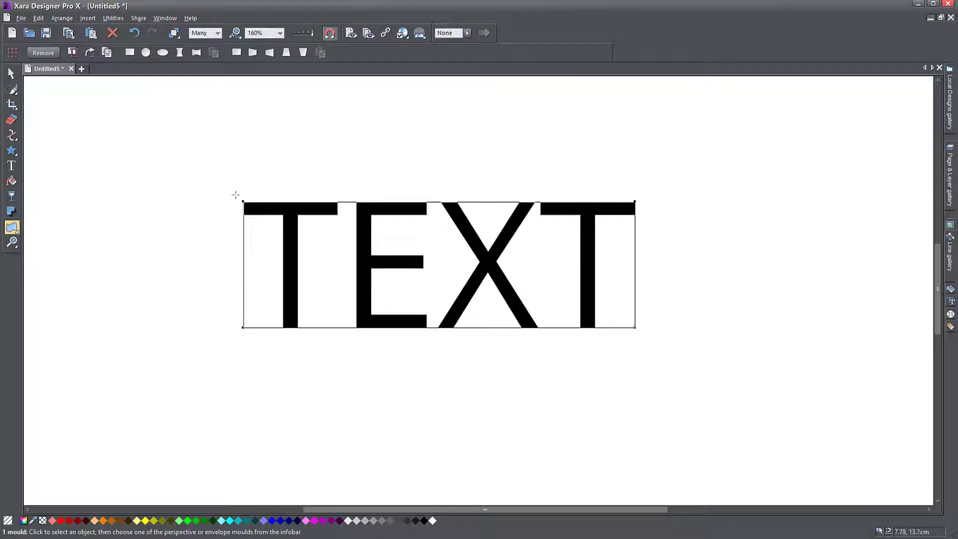
{"action": "left_click_drag", "start_coordinate": [242, 201], "coordinate": [212, 146]}
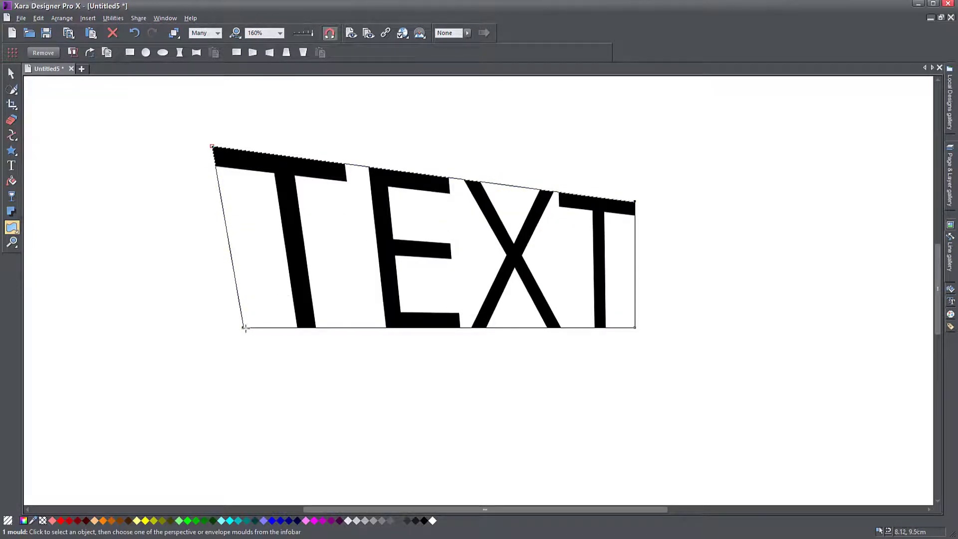
{"action": "left_click_drag", "start_coordinate": [245, 328], "coordinate": [218, 412]}
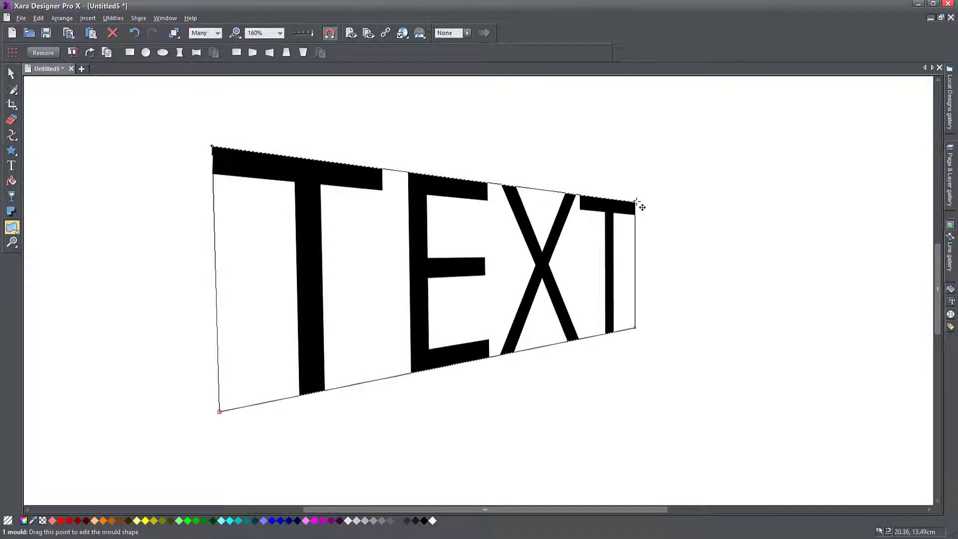
{"action": "left_click_drag", "start_coordinate": [639, 201], "coordinate": [572, 222]}
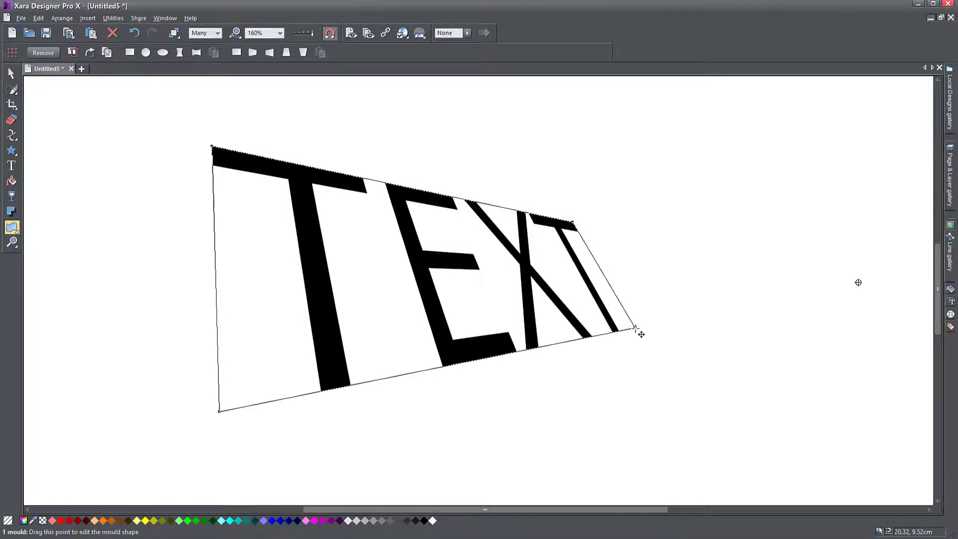
{"action": "left_click_drag", "start_coordinate": [636, 328], "coordinate": [588, 299]}
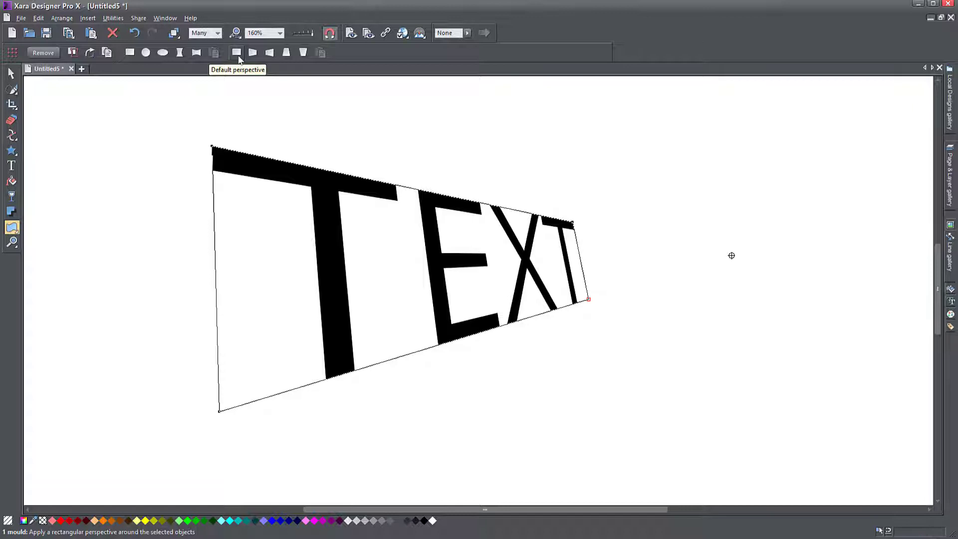
- Reset TEXT to a flat perspective and experiment with dragging the mould's top corners
{"action": "left_click", "coordinate": [237, 55]}
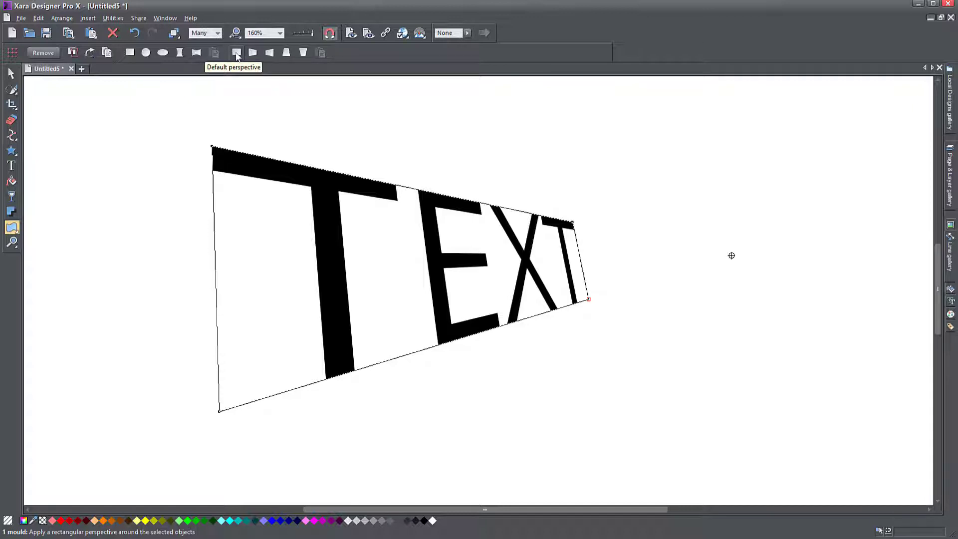
{"action": "left_click", "coordinate": [236, 55]}
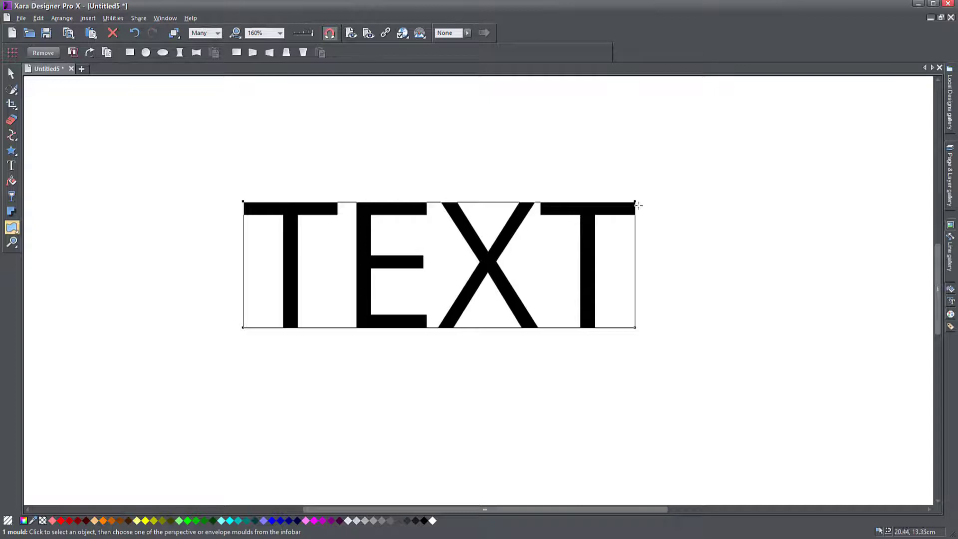
{"action": "left_click_drag", "start_coordinate": [634, 201], "coordinate": [565, 222]}
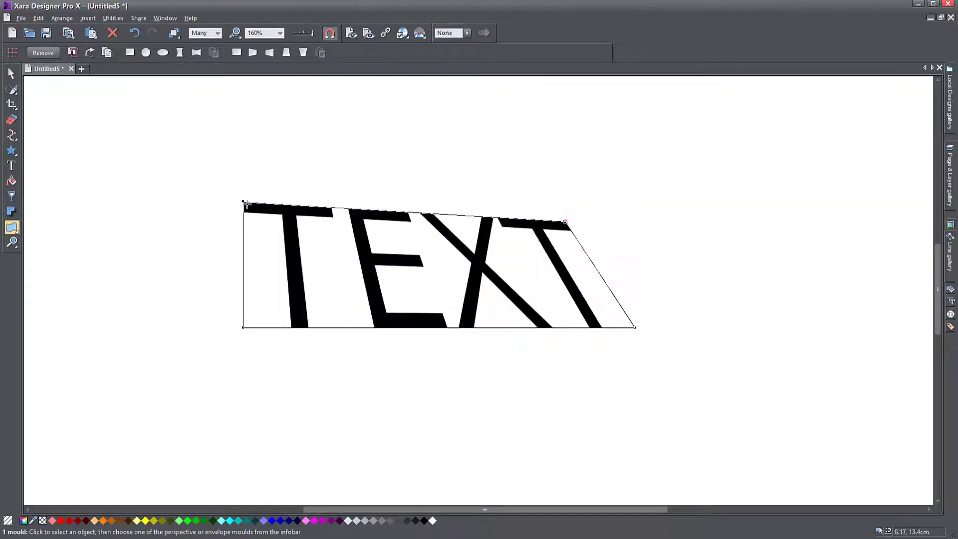
{"action": "left_click_drag", "start_coordinate": [243, 202], "coordinate": [318, 221]}
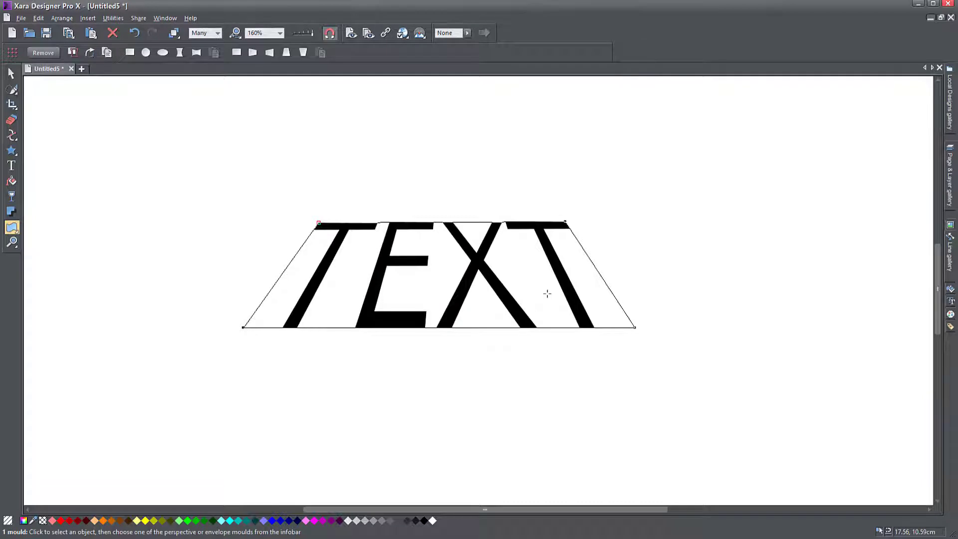
{"action": "left_click", "coordinate": [237, 52]}
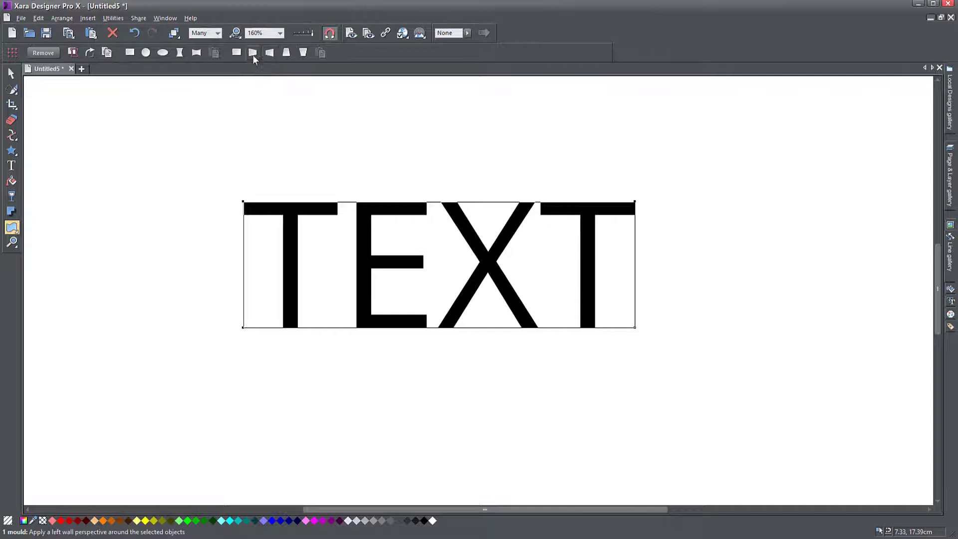
- Try the left wall, right wall, floor and ceiling presets, then settle on Left wall perspective
{"action": "left_click", "coordinate": [253, 57]}
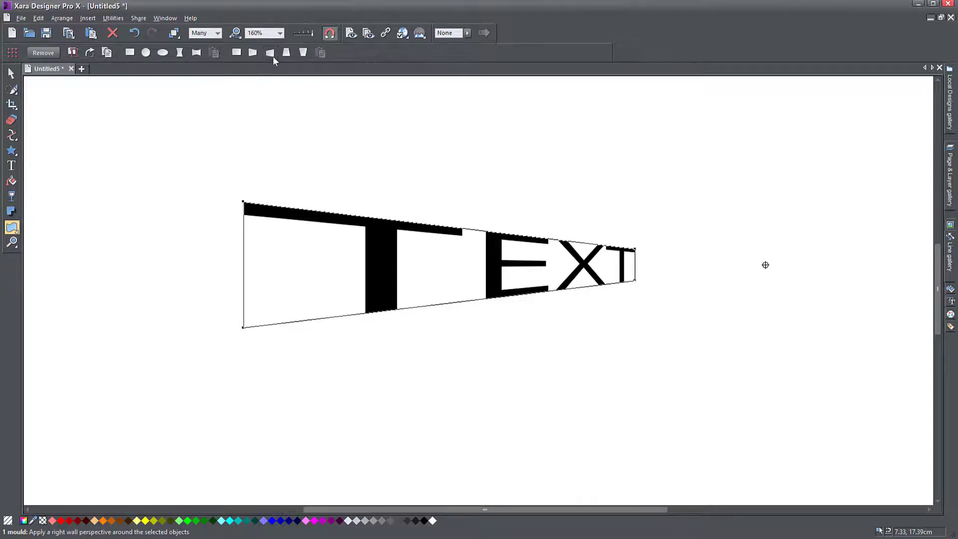
{"action": "left_click", "coordinate": [272, 55]}
{"action": "left_click", "coordinate": [285, 54]}
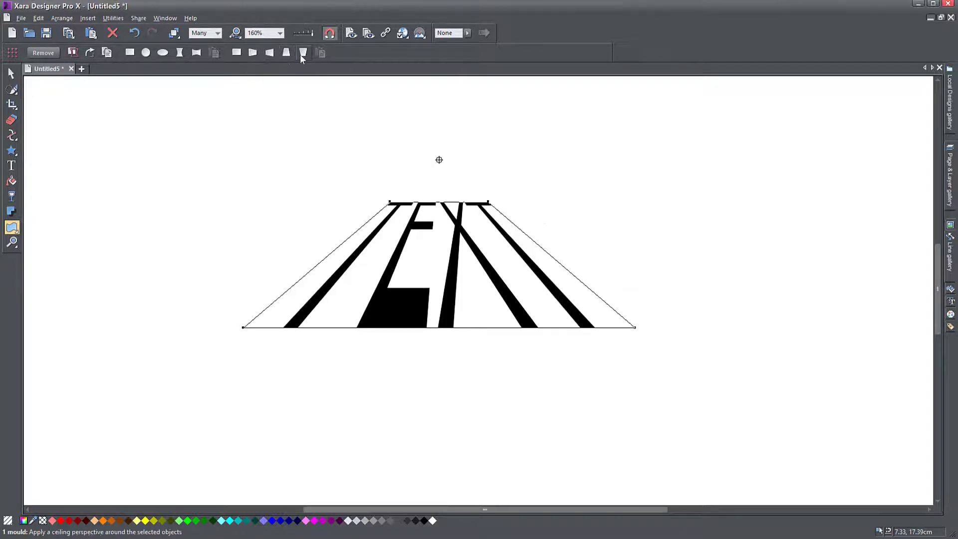
{"action": "left_click", "coordinate": [303, 56]}
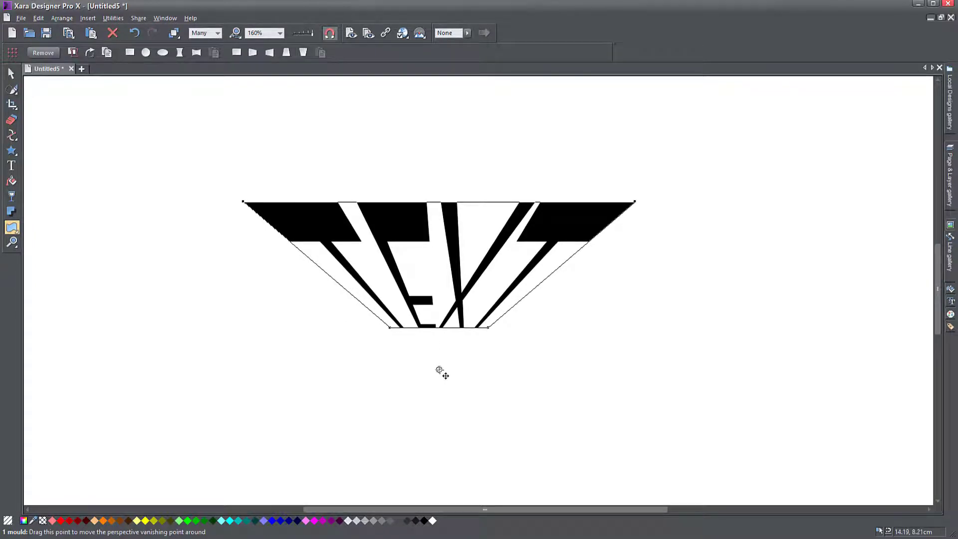
{"action": "left_click_drag", "start_coordinate": [440, 370], "coordinate": [482, 454]}
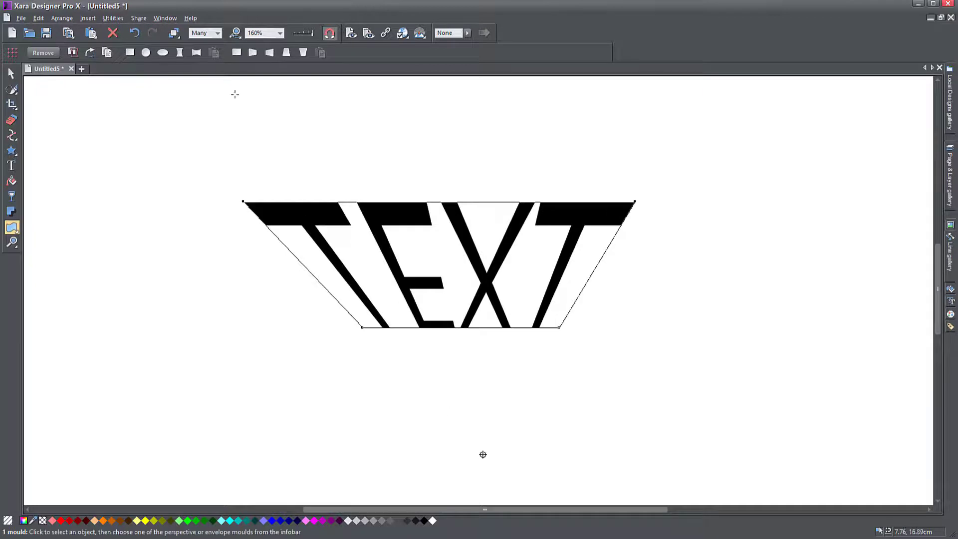
{"action": "left_click", "coordinate": [239, 56]}
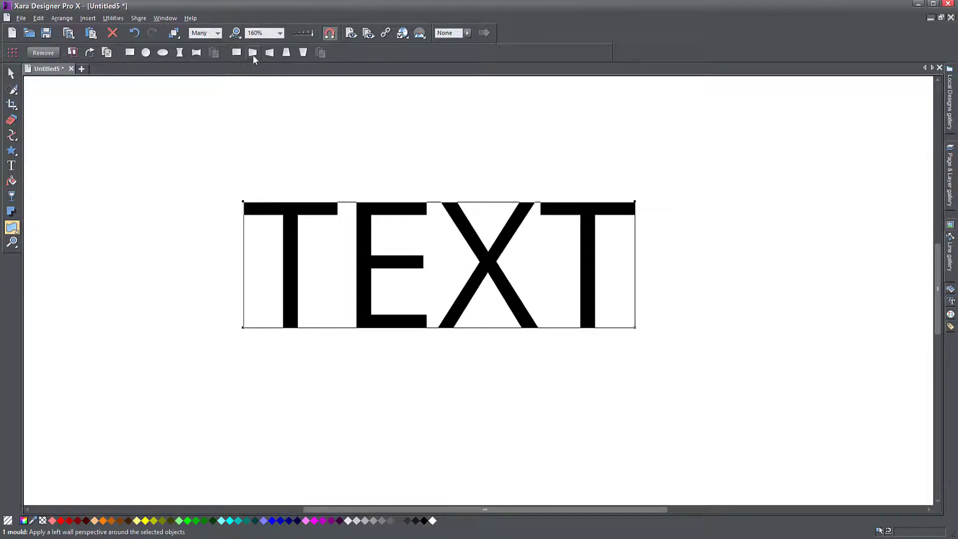
{"action": "left_click", "coordinate": [253, 54]}
{"action": "left_click", "coordinate": [11, 166]}
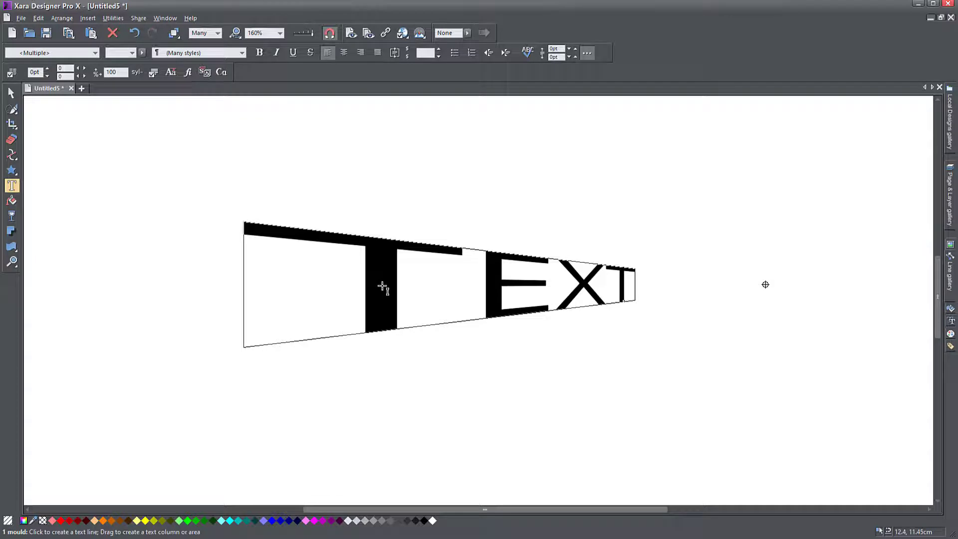
{"action": "left_click", "coordinate": [385, 282]}
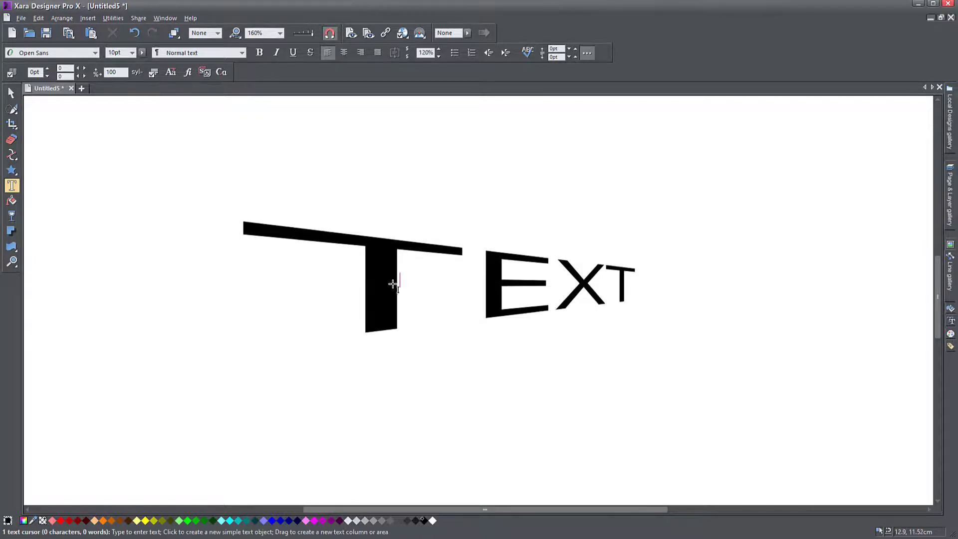
{"action": "type", "text": "ab"}
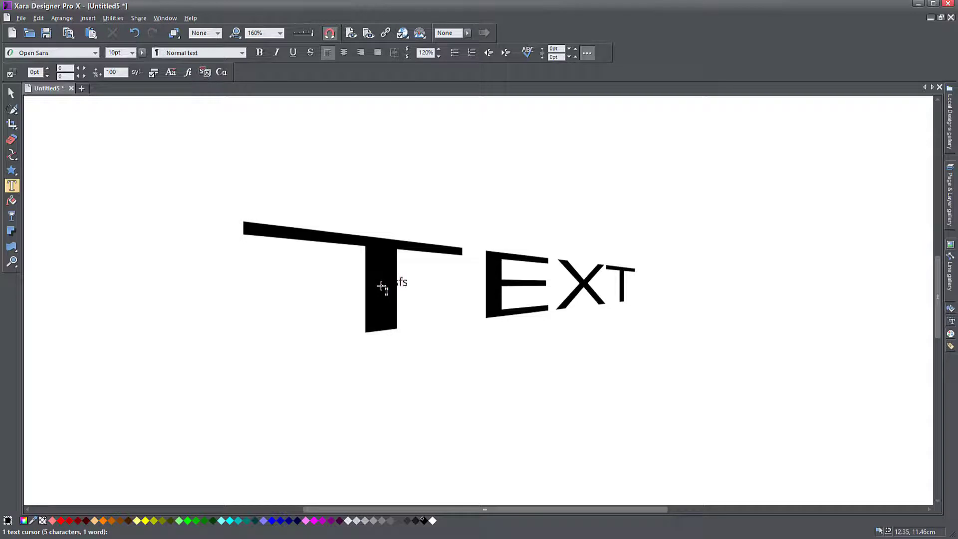
{"action": "type", "text": "dfsd"}
{"action": "left_click", "coordinate": [11, 92]}
{"action": "mouse_move", "coordinate": [15, 98]}
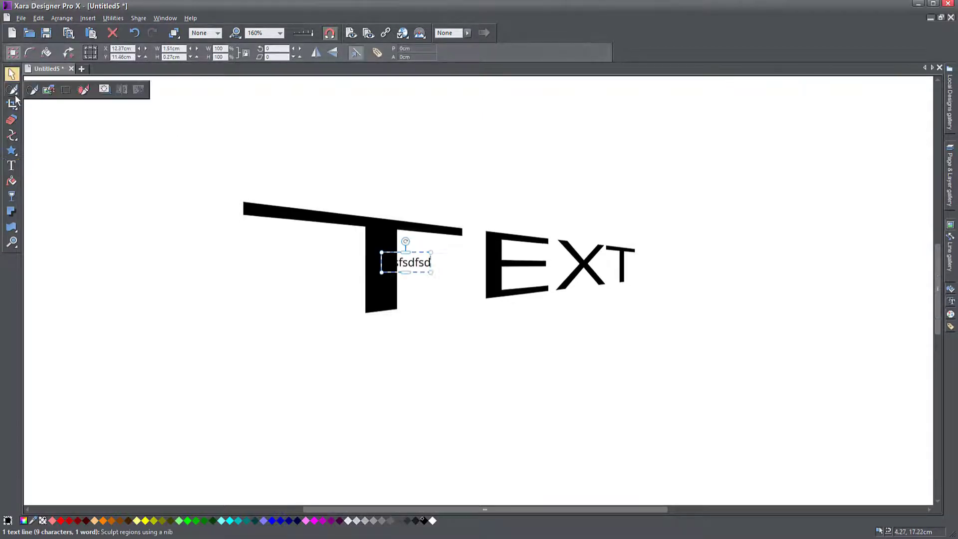
{"action": "key", "text": "ctrl+z"}
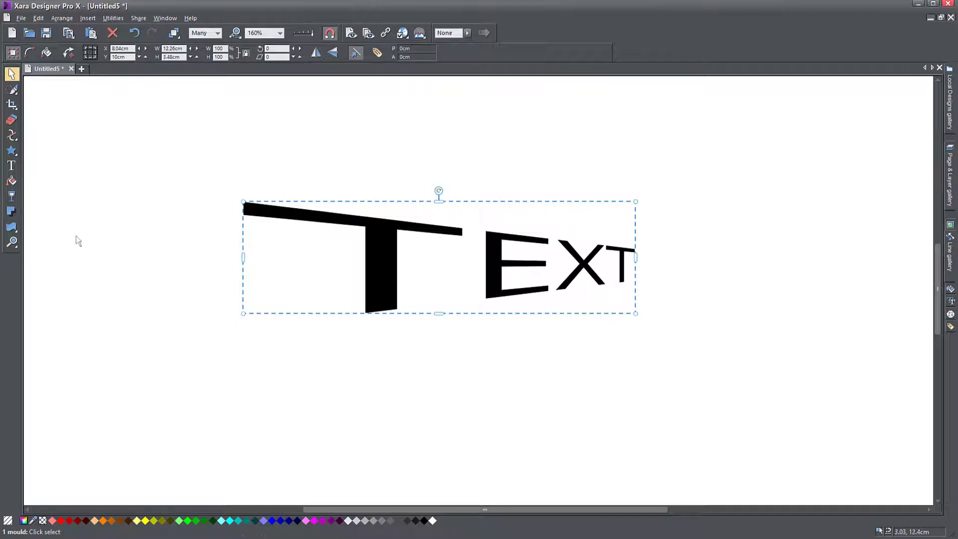
- Adjust the mould's vanishing point and left corners, then move TEXT up and to the right
{"action": "left_click", "coordinate": [11, 227]}
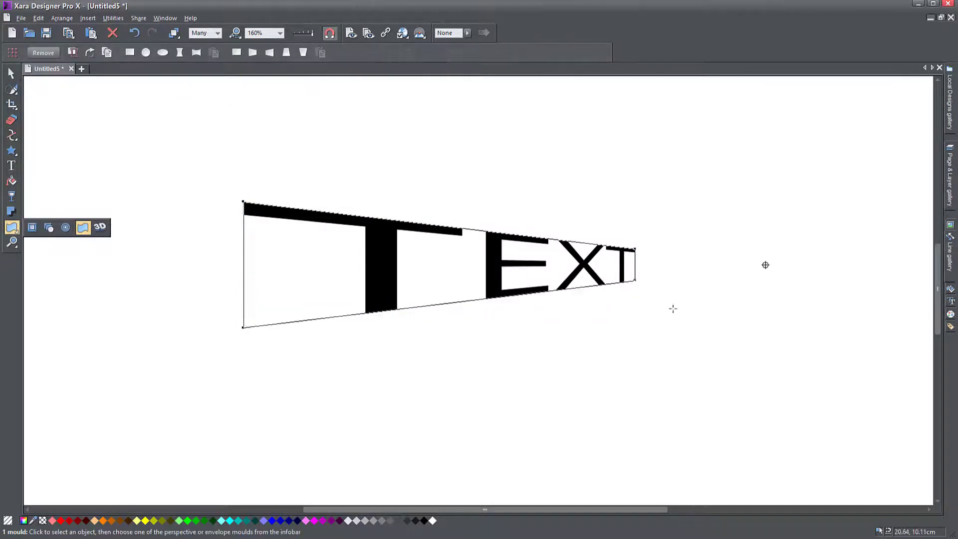
{"action": "left_click_drag", "start_coordinate": [765, 266], "coordinate": [853, 258]}
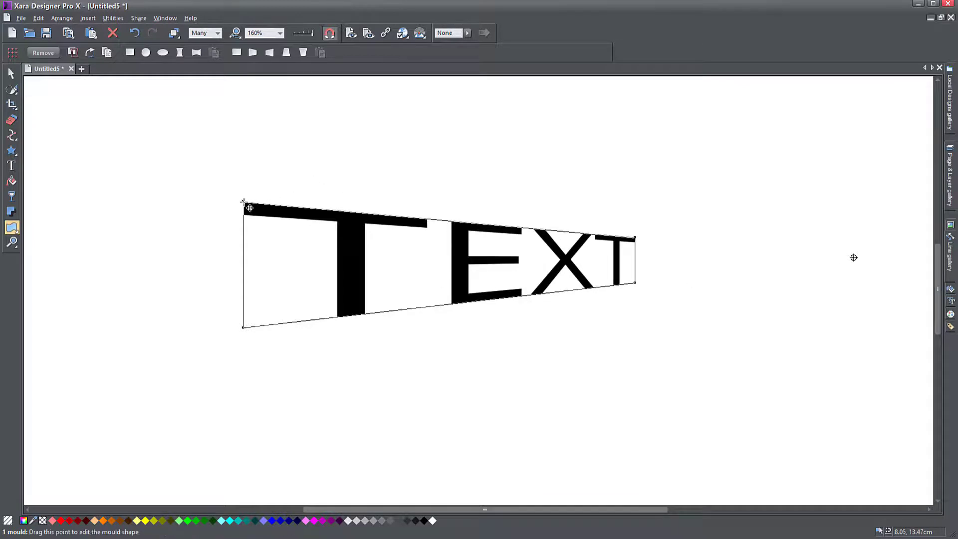
{"action": "left_click_drag", "start_coordinate": [246, 204], "coordinate": [312, 187]}
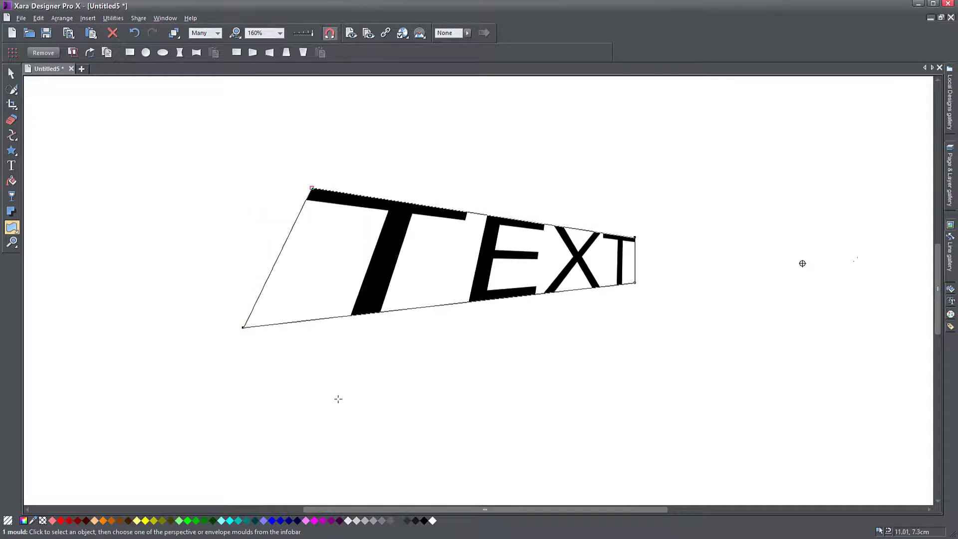
{"action": "left_click_drag", "start_coordinate": [245, 328], "coordinate": [336, 387]}
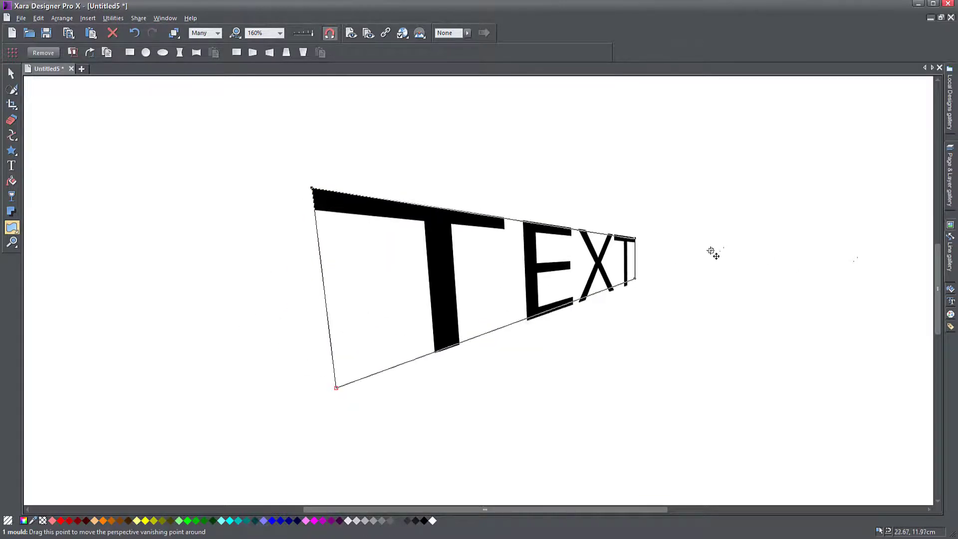
{"action": "left_click_drag", "start_coordinate": [714, 253], "coordinate": [765, 242]}
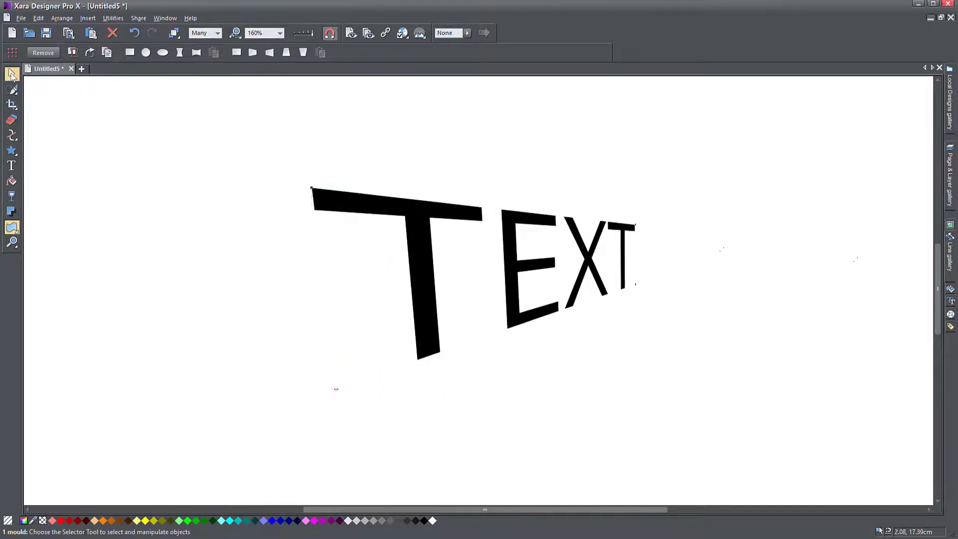
{"action": "left_click", "coordinate": [12, 73]}
{"action": "left_click_drag", "start_coordinate": [428, 251], "coordinate": [585, 180]}
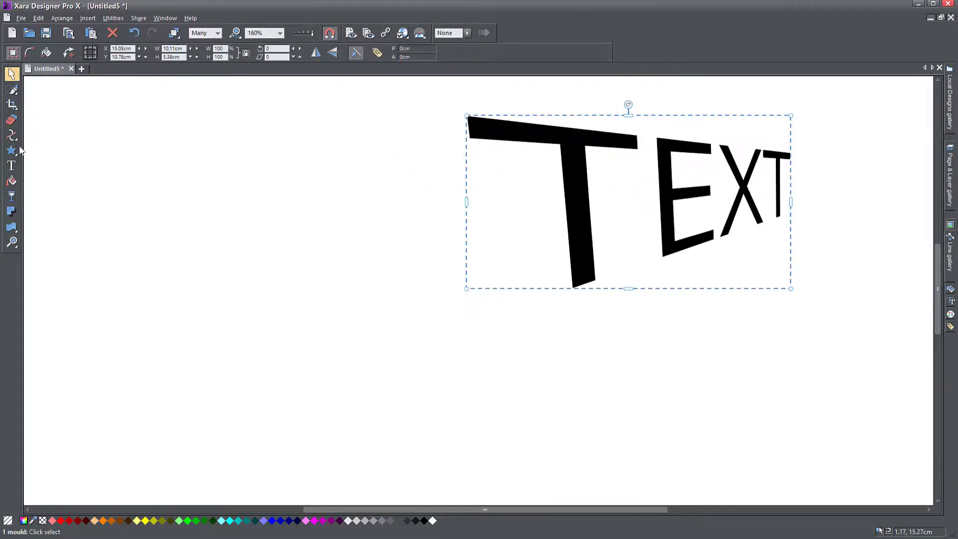
{"action": "left_click", "coordinate": [11, 150]}
{"action": "left_click_drag", "start_coordinate": [257, 242], "coordinate": [422, 359]}
{"action": "left_click", "coordinate": [12, 74]}
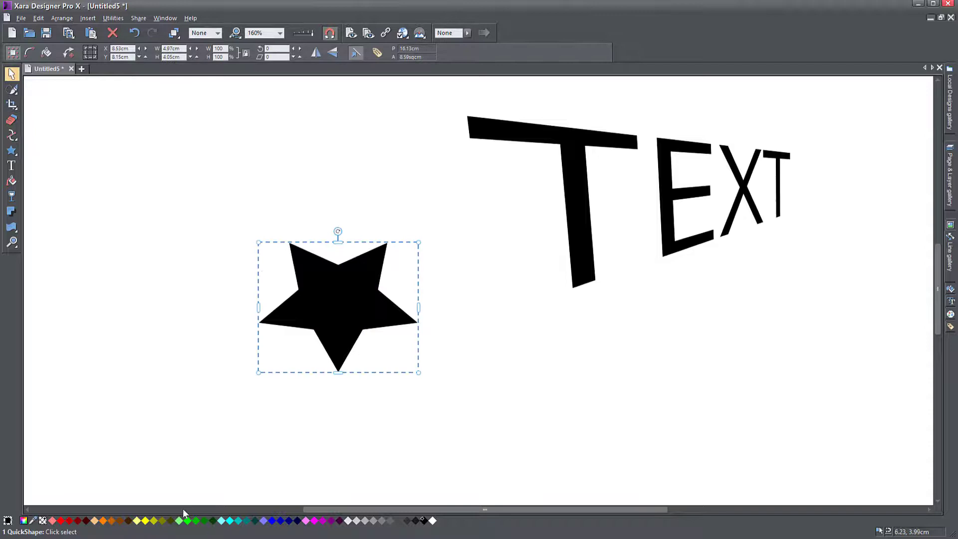
{"action": "left_click", "coordinate": [137, 520]}
{"action": "left_click", "coordinate": [103, 521]}
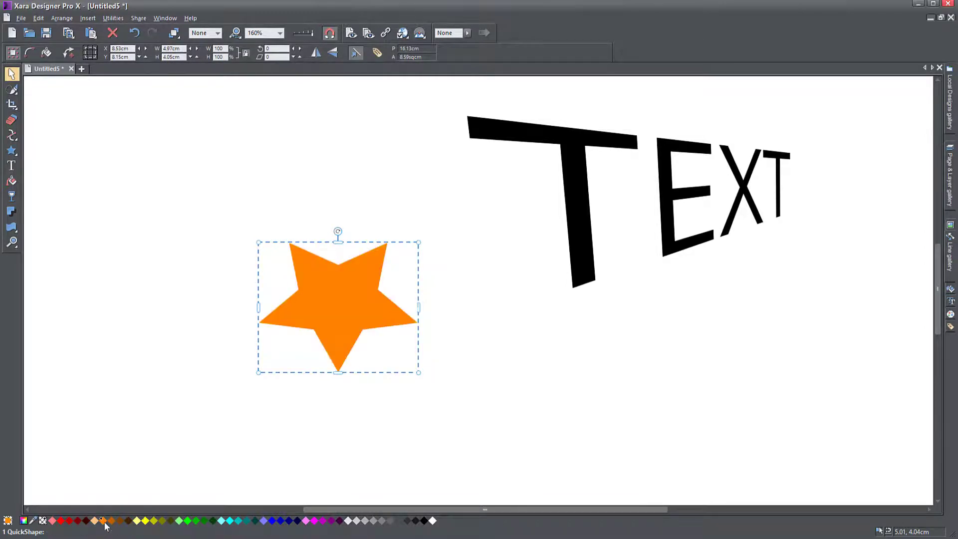
{"action": "left_click", "coordinate": [11, 227]}
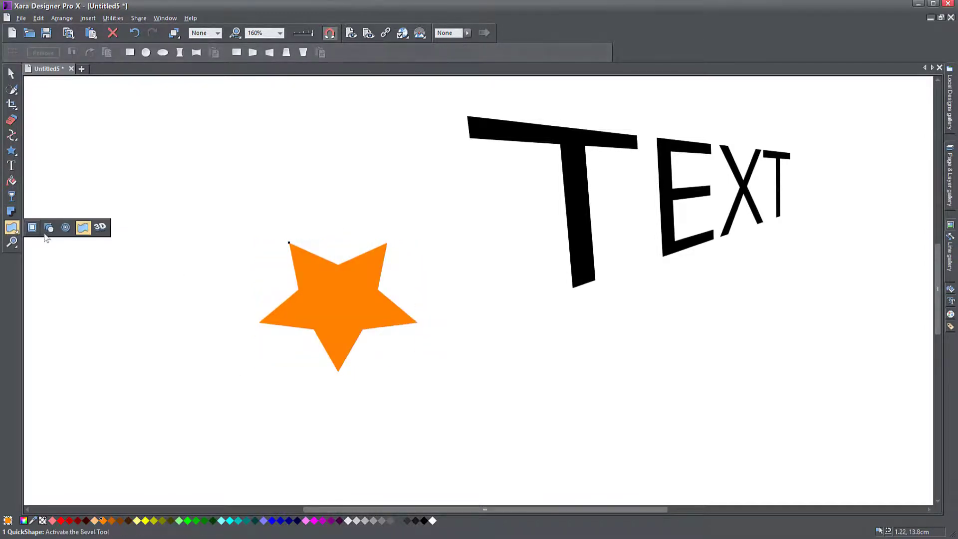
{"action": "left_click", "coordinate": [236, 53]}
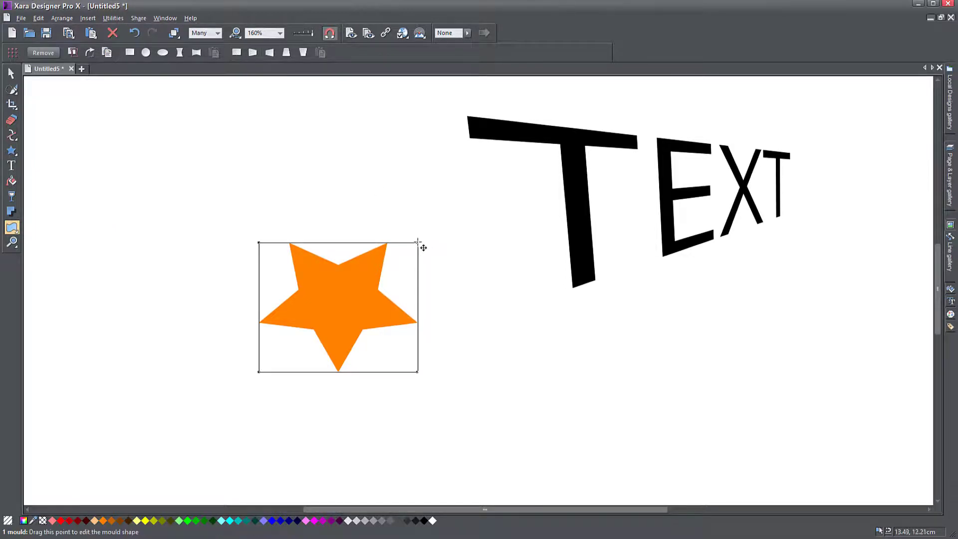
{"action": "left_click_drag", "start_coordinate": [418, 243], "coordinate": [373, 273]}
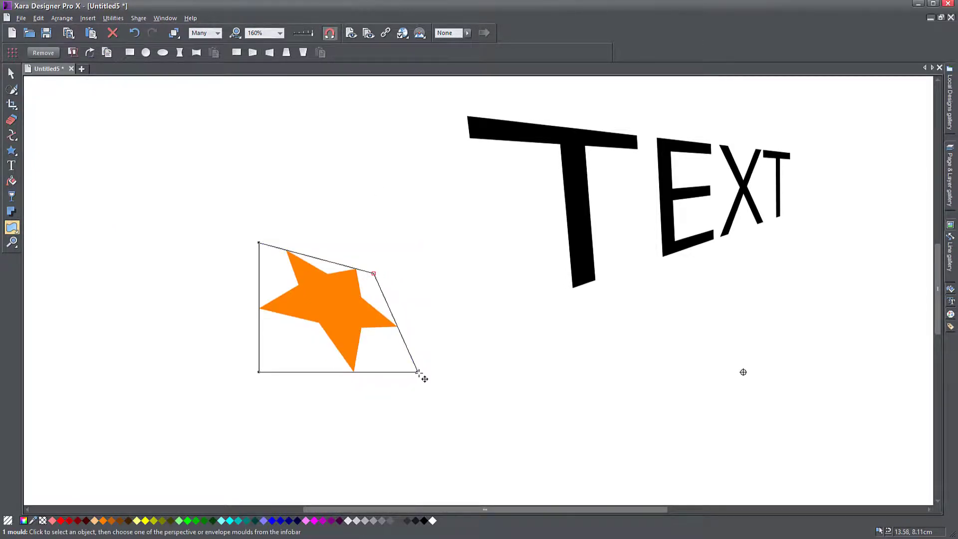
{"action": "left_click_drag", "start_coordinate": [418, 372], "coordinate": [406, 364]}
{"action": "key", "text": "F2"}
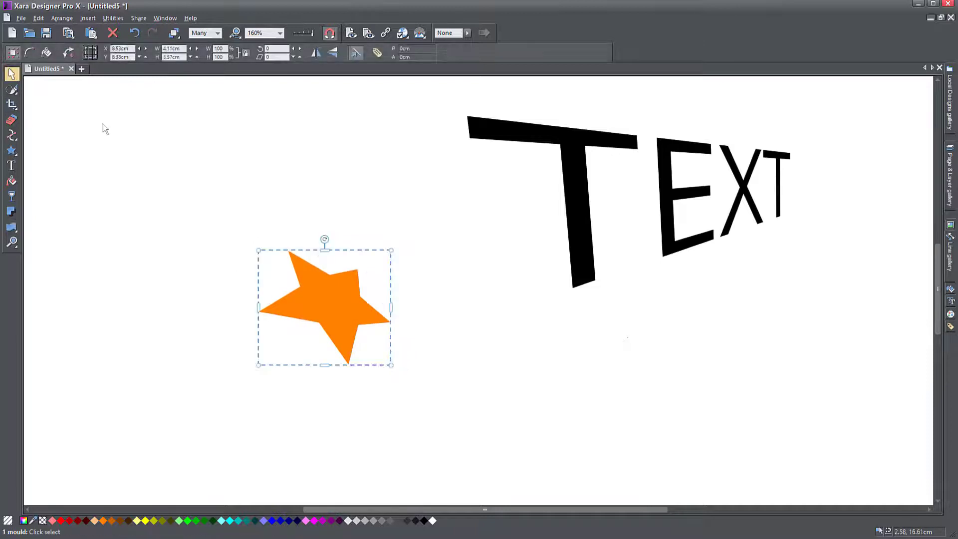
{"action": "left_click_drag", "start_coordinate": [324, 317], "coordinate": [185, 212]}
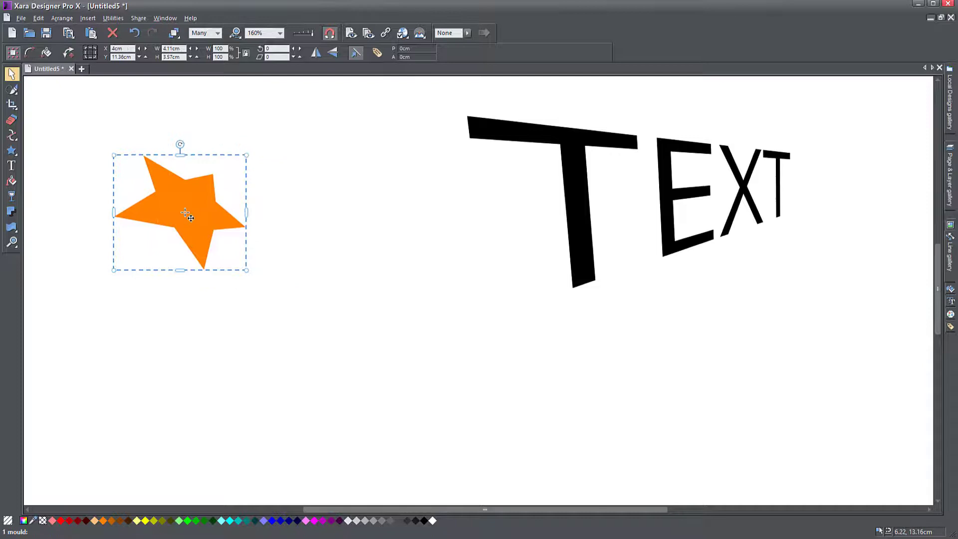
{"action": "key", "text": "Delete"}
{"action": "left_click", "coordinate": [575, 225]}
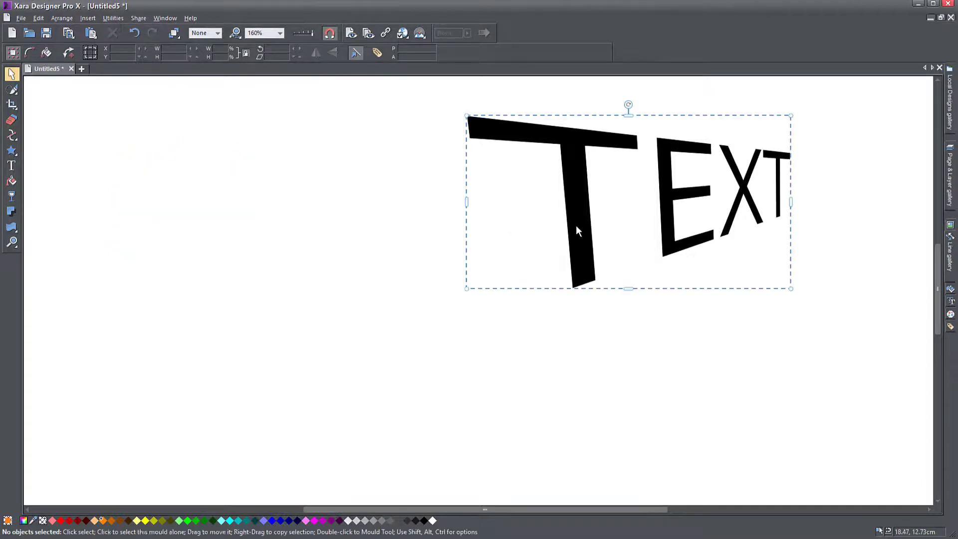
- Move TEXT left and down and reset it to a flat rectangular mould
{"action": "left_click_drag", "start_coordinate": [576, 226], "coordinate": [346, 282]}
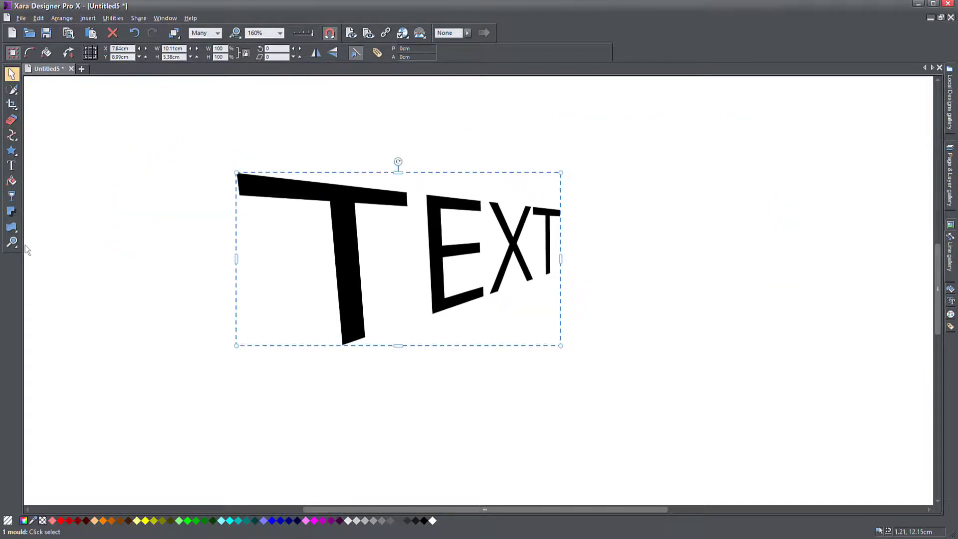
{"action": "left_click", "coordinate": [13, 230]}
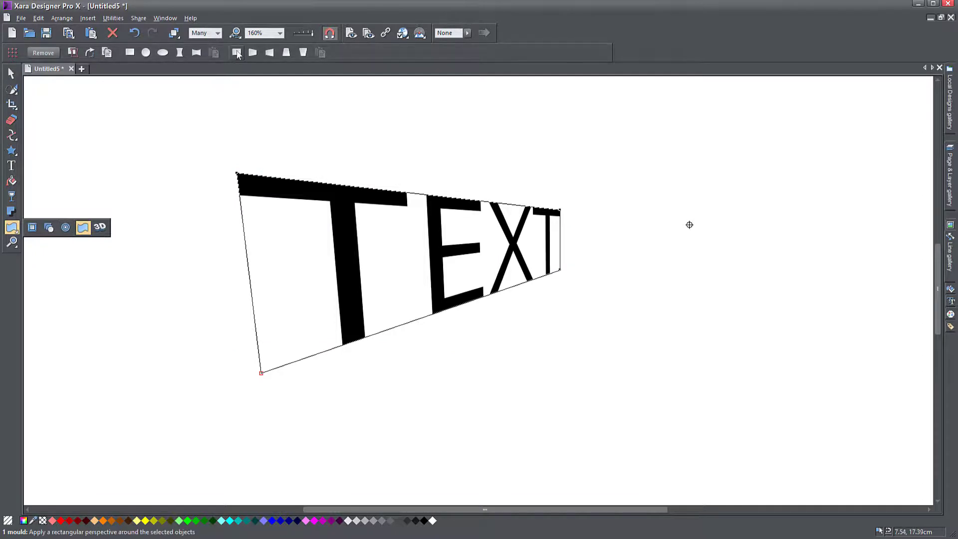
{"action": "left_click", "coordinate": [130, 52]}
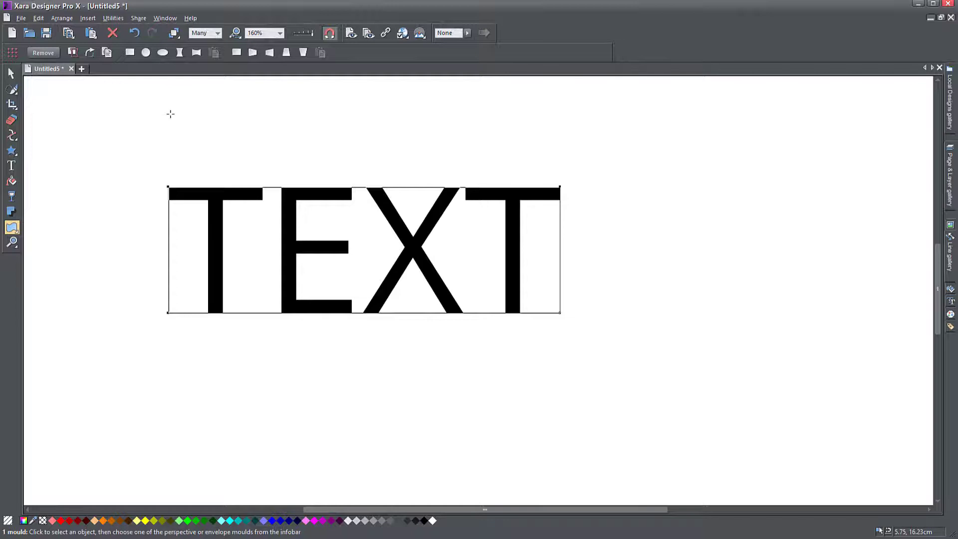
- Nudge TEXT slightly right, zoom in to 250% and select the mould's top-left corner
{"action": "key", "text": "F2"}
{"action": "left_click_drag", "start_coordinate": [298, 254], "coordinate": [359, 253]}
{"action": "left_click", "coordinate": [13, 230]}
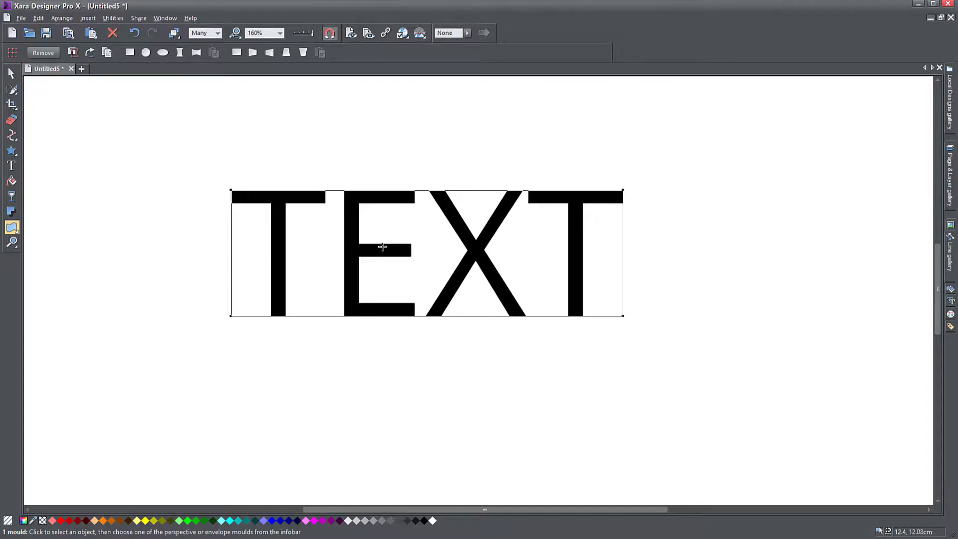
{"action": "scroll", "coordinate": [375, 241], "scroll_direction": "up", "scroll_amount": 4}
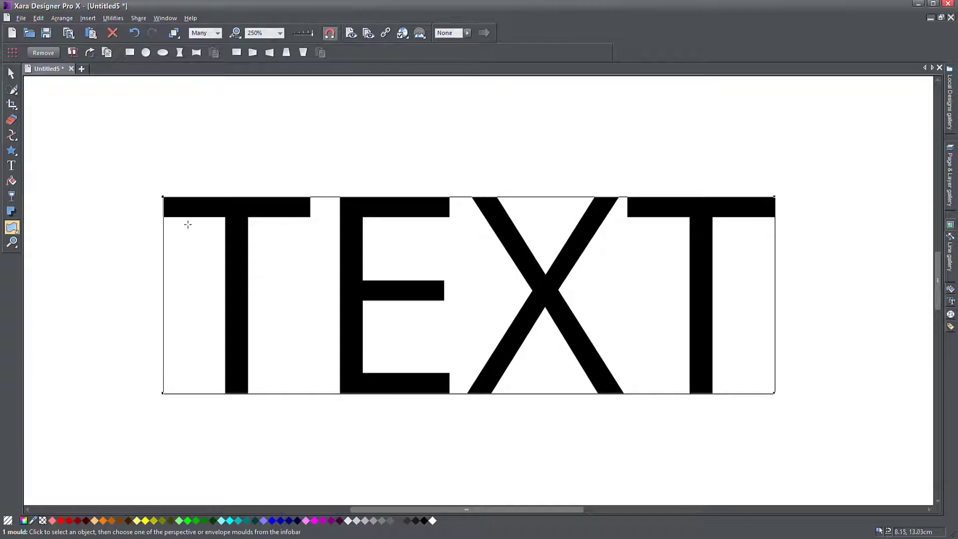
{"action": "left_click", "coordinate": [162, 196]}
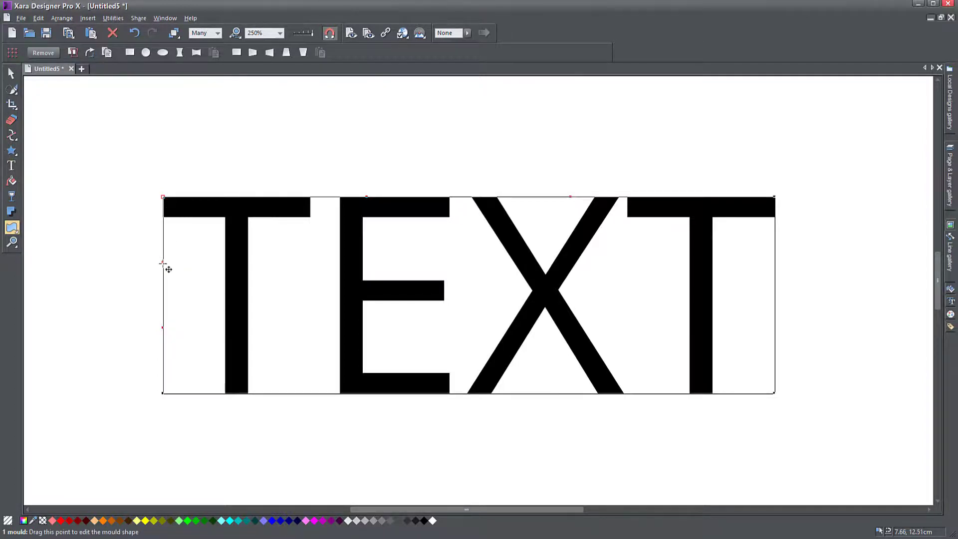
- Bend the left edge of TEXT into an S-curve and make the right edge dip in, then bulge out
{"action": "left_click_drag", "start_coordinate": [169, 269], "coordinate": [118, 263]}
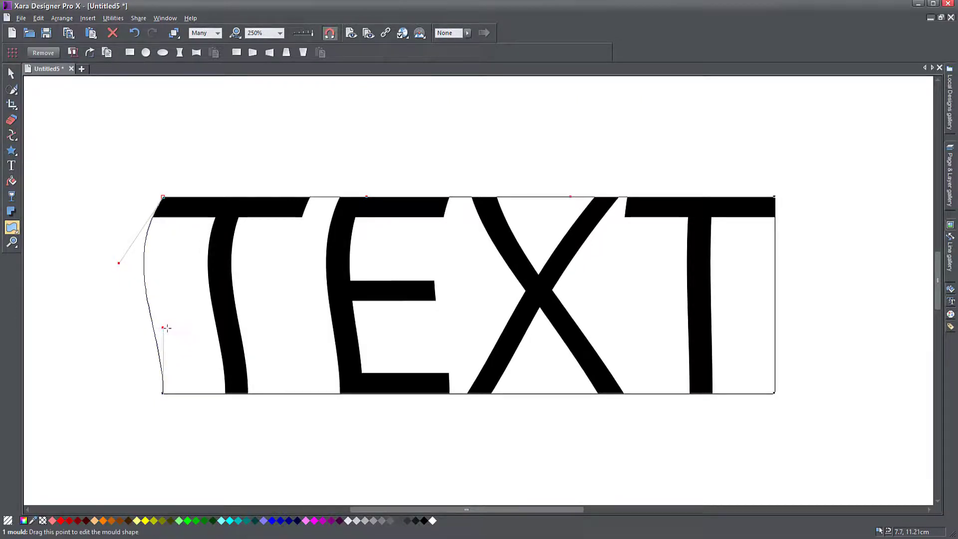
{"action": "left_click_drag", "start_coordinate": [162, 327], "coordinate": [200, 327]}
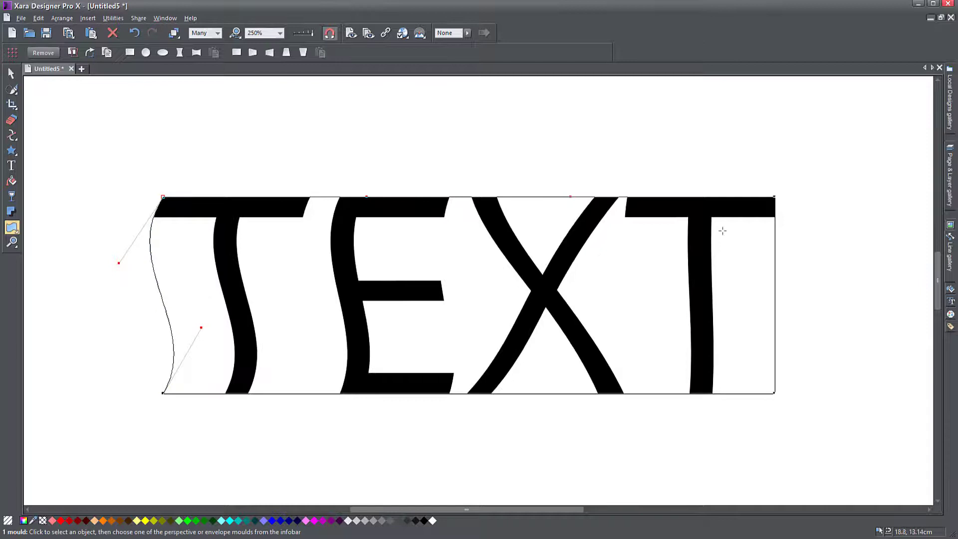
{"action": "left_click", "coordinate": [773, 197]}
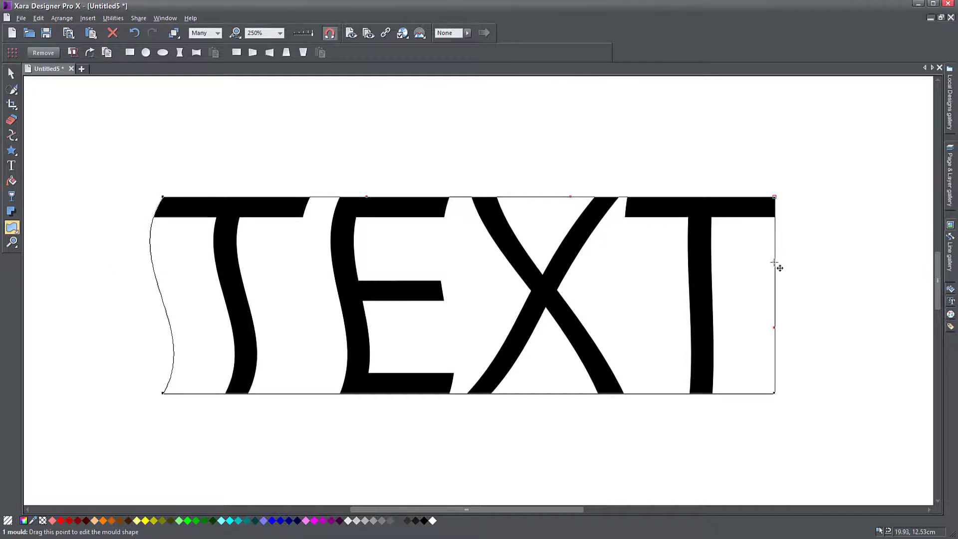
{"action": "left_click_drag", "start_coordinate": [776, 261], "coordinate": [726, 268]}
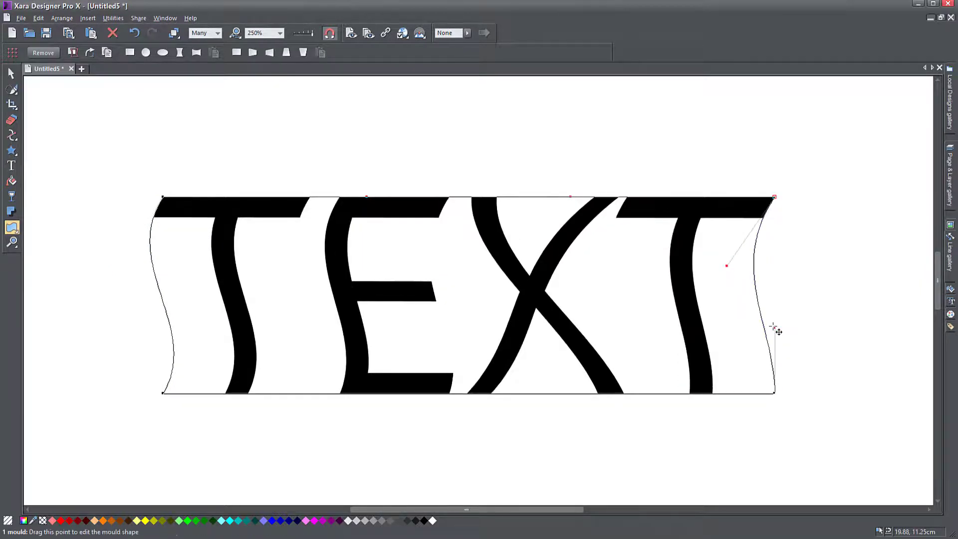
{"action": "left_click_drag", "start_coordinate": [774, 328], "coordinate": [822, 328]}
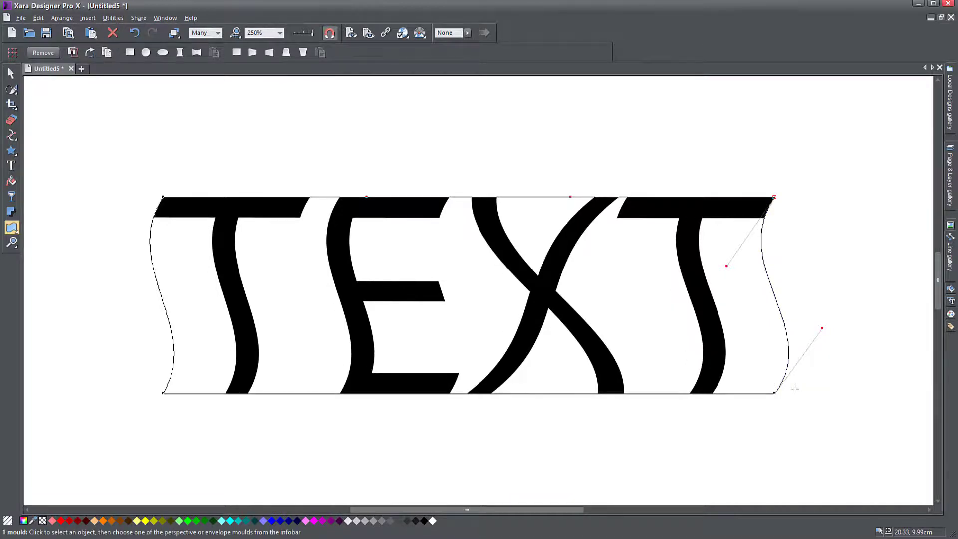
- Curve the top and bottom edges into waves, test a rectangular perspective, then undo it to keep the wave
{"action": "left_click", "coordinate": [164, 195]}
{"action": "left_click_drag", "start_coordinate": [366, 196], "coordinate": [367, 98]}
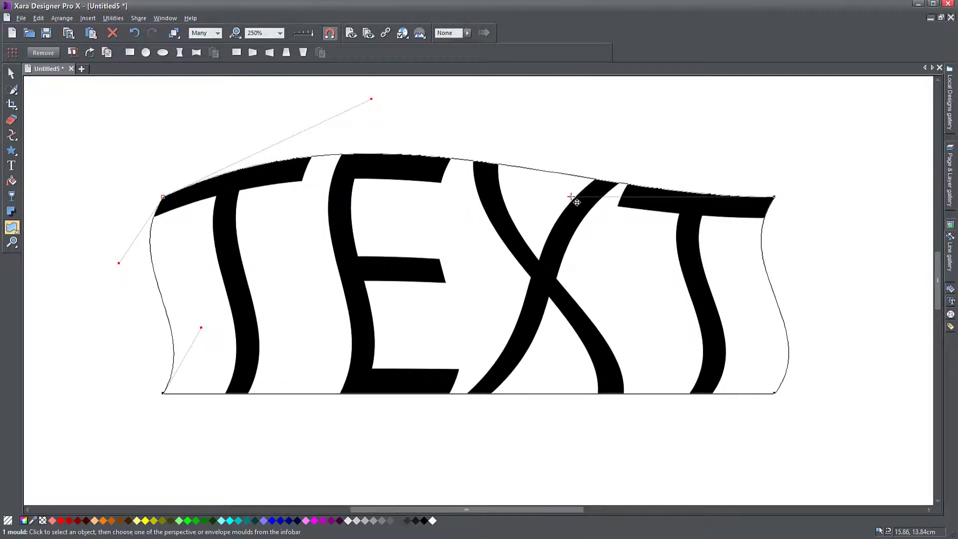
{"action": "left_click_drag", "start_coordinate": [571, 196], "coordinate": [592, 287]}
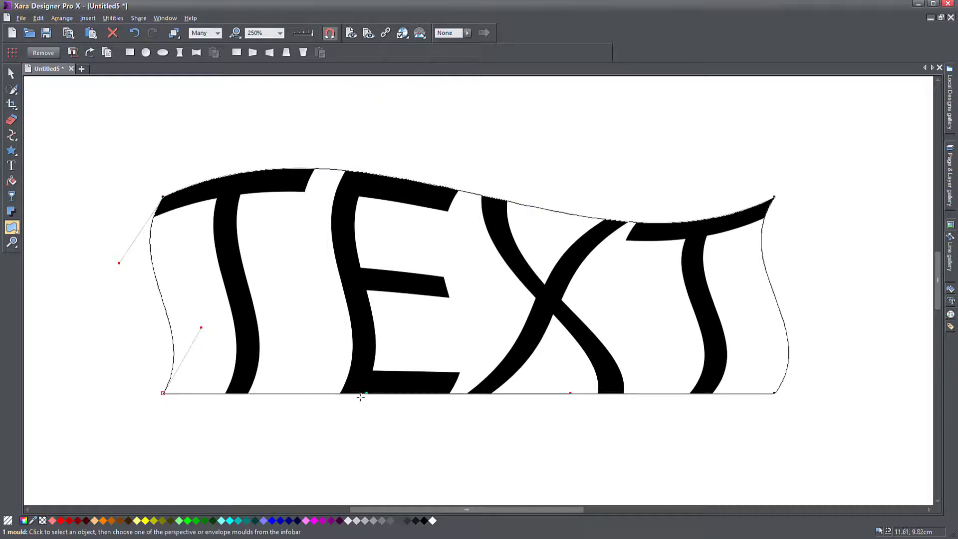
{"action": "left_click_drag", "start_coordinate": [367, 393], "coordinate": [367, 313]}
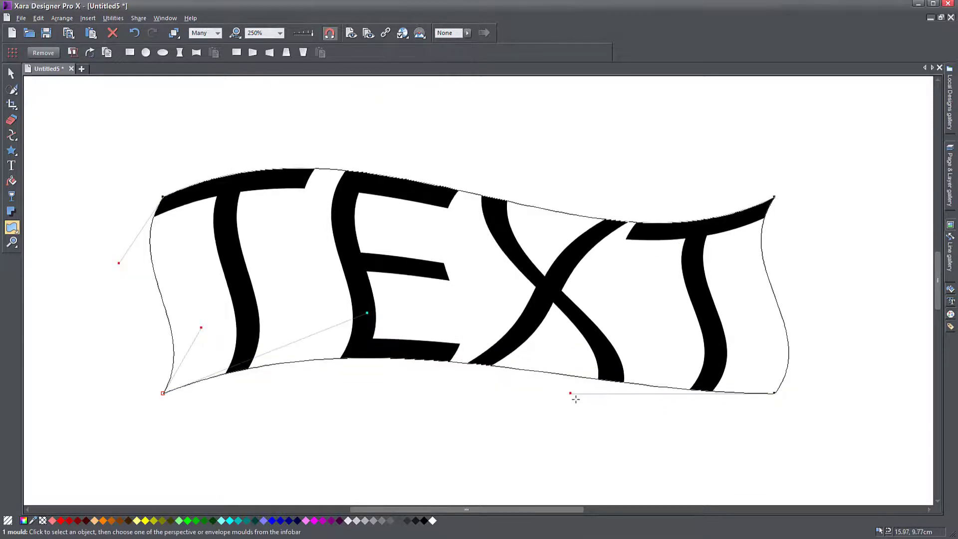
{"action": "left_click_drag", "start_coordinate": [572, 394], "coordinate": [590, 468]}
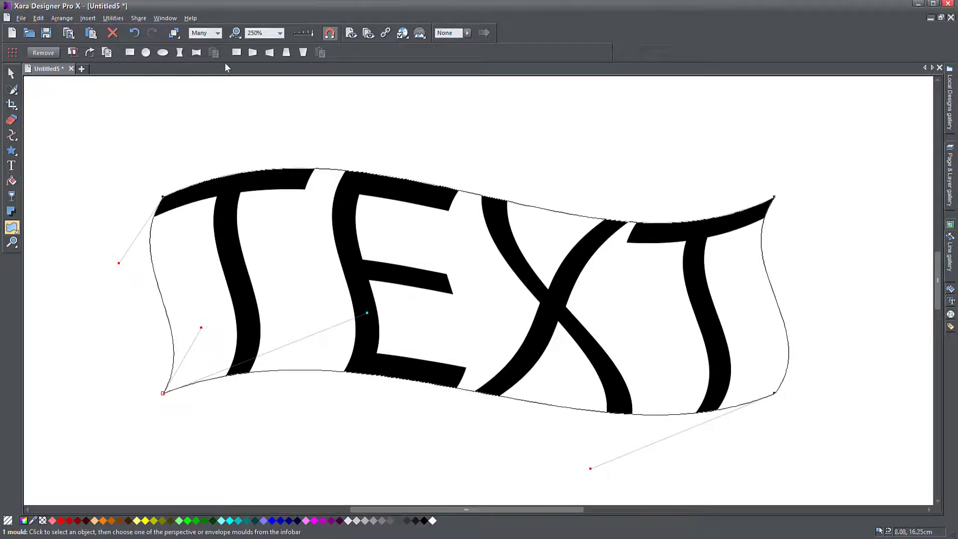
{"action": "left_click", "coordinate": [236, 52]}
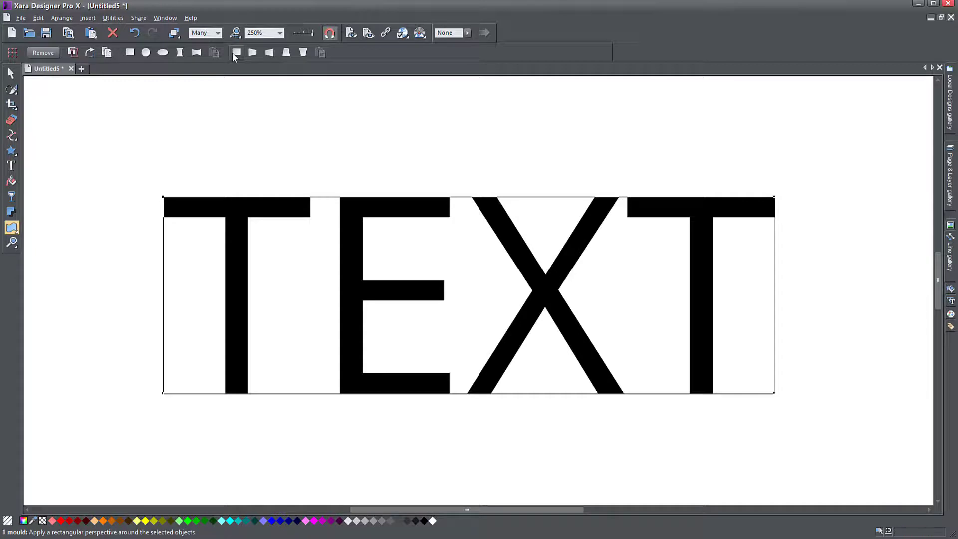
{"action": "left_click", "coordinate": [139, 33]}
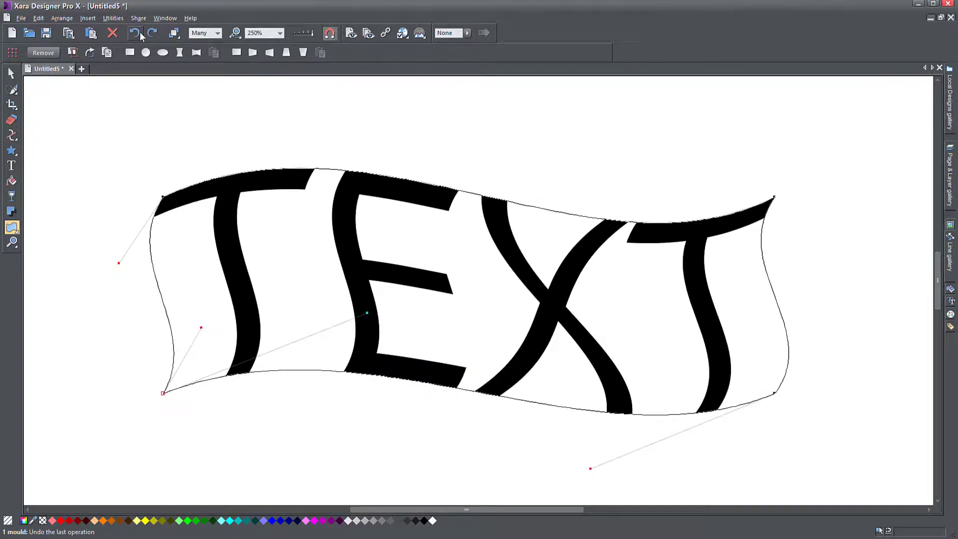
- Select the wavy TEXT and apply Arrange > Convert to Editable Shapes
{"action": "left_click", "coordinate": [11, 73]}
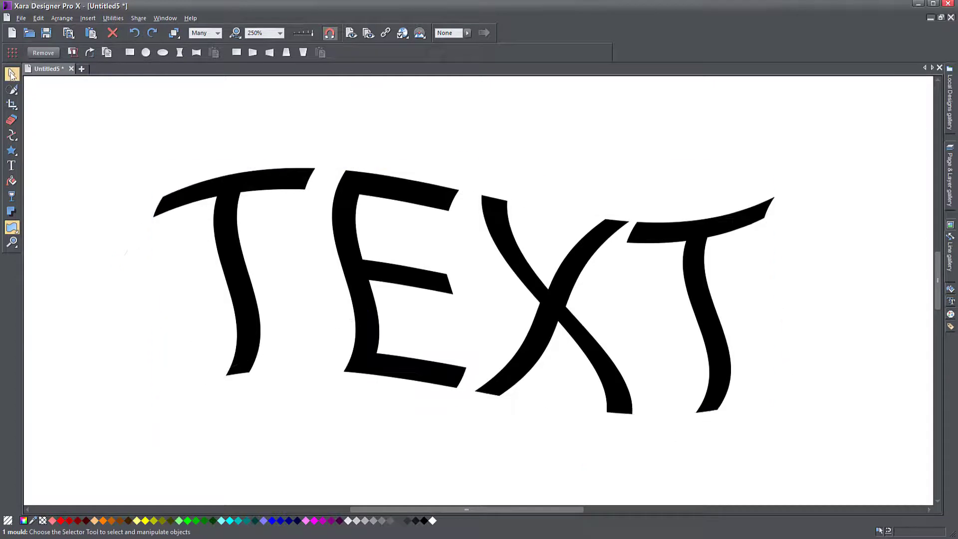
{"action": "right_click", "coordinate": [224, 205]}
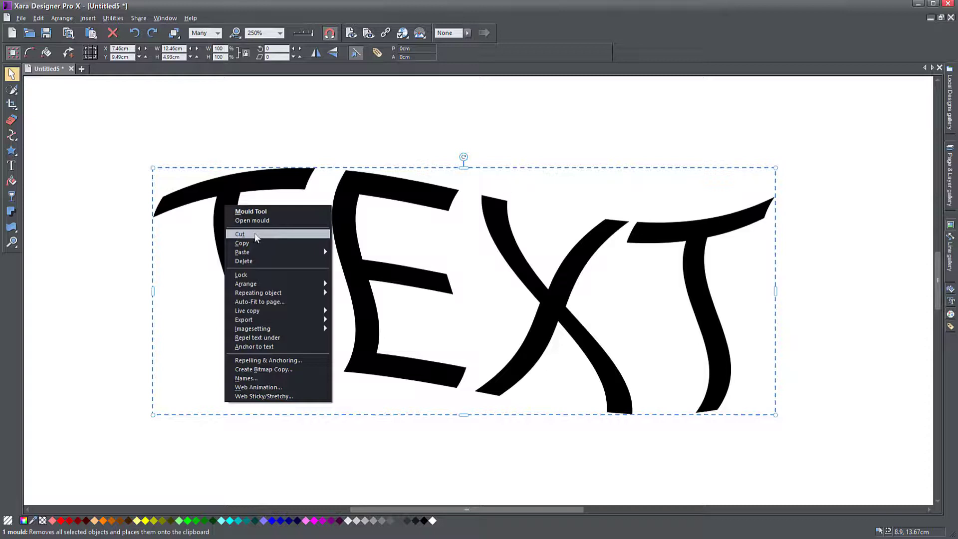
{"action": "key", "text": "Escape"}
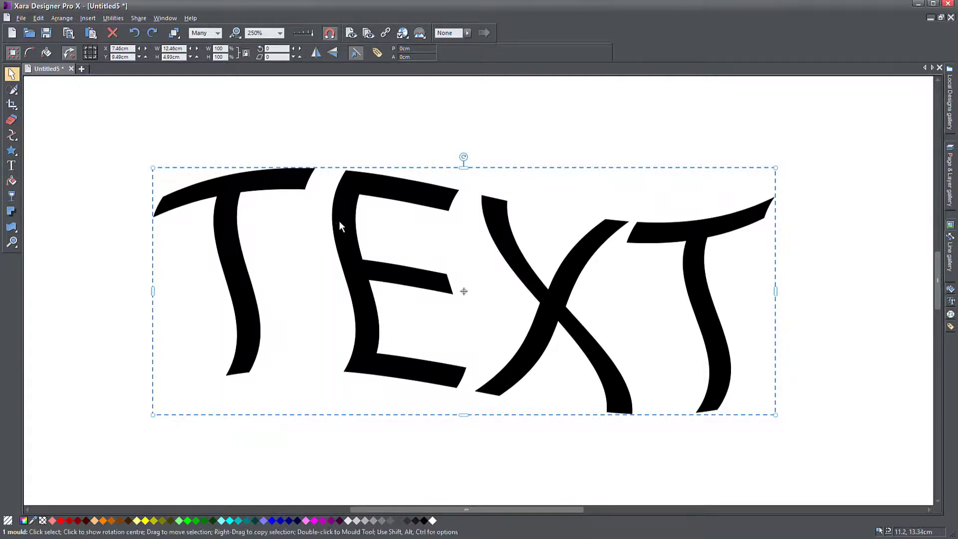
{"action": "right_click", "coordinate": [345, 207]}
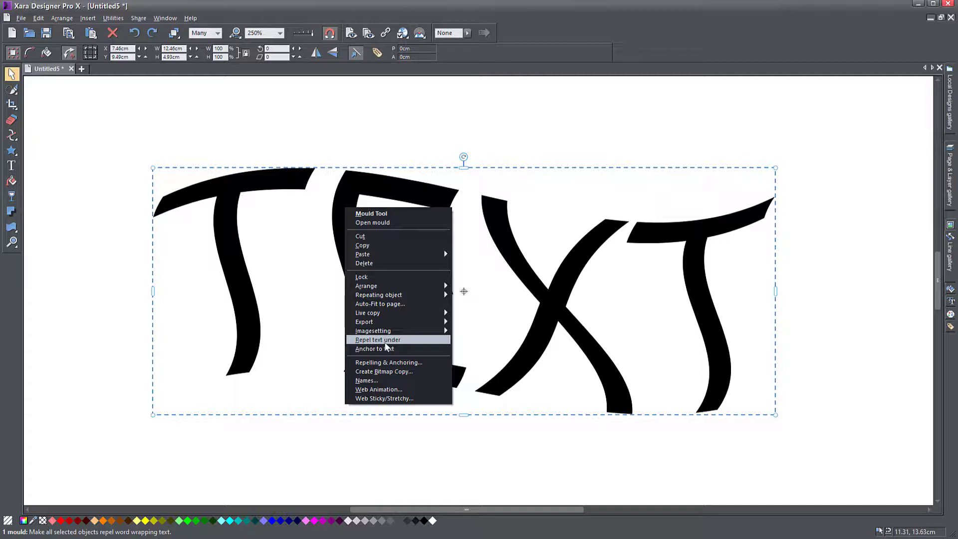
{"action": "left_click", "coordinate": [229, 210]}
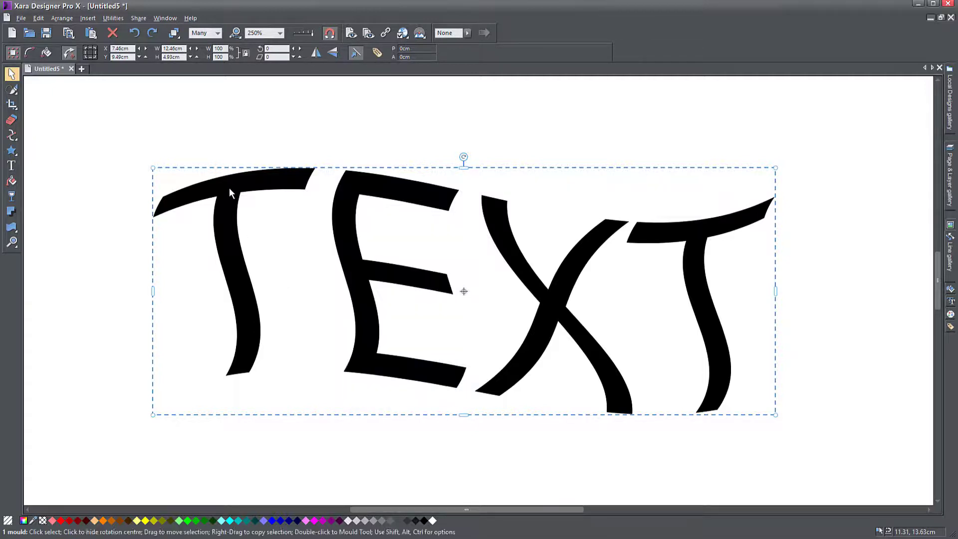
{"action": "left_click", "coordinate": [62, 18]}
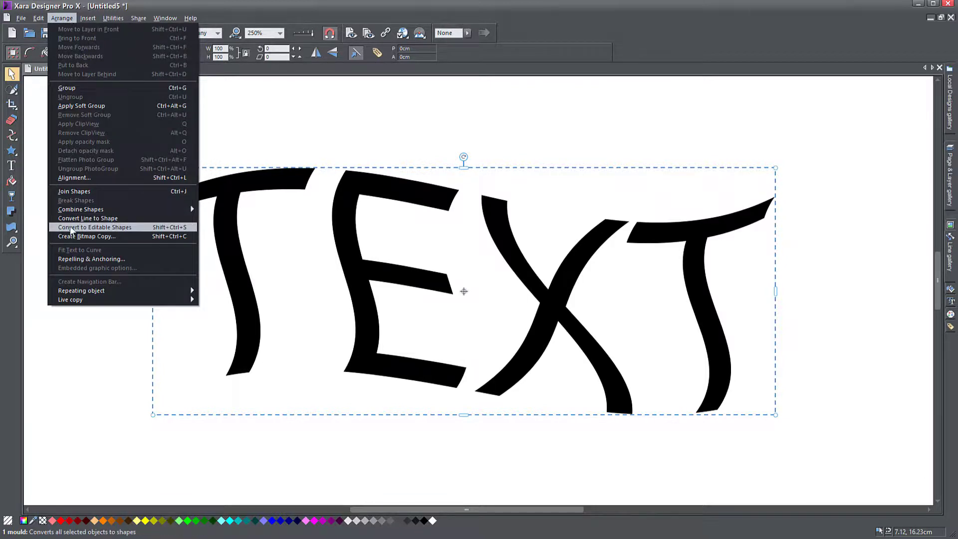
{"action": "left_click", "coordinate": [94, 226]}
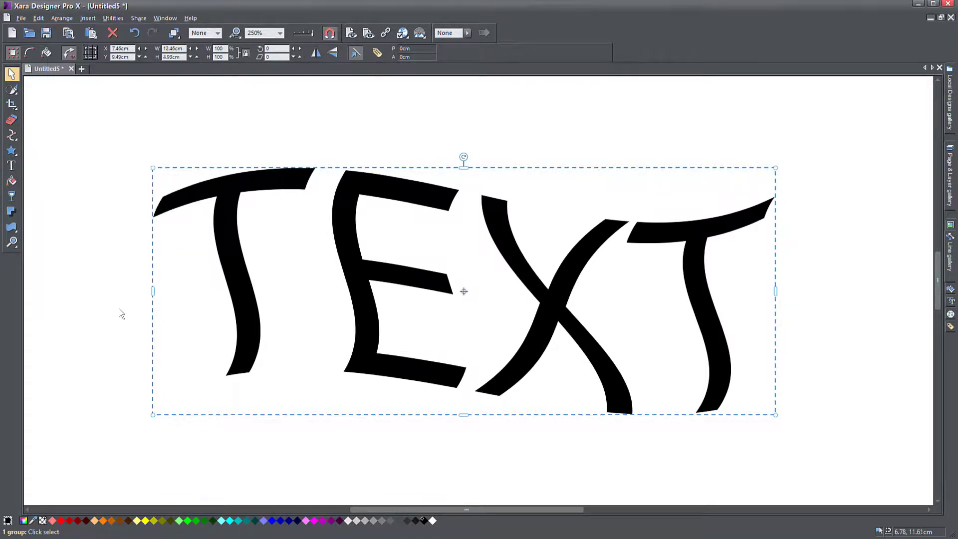
- Reposition the wavy TEXT group, moving it down and to the right on the page
{"action": "left_click", "coordinate": [207, 260]}
{"action": "left_click_drag", "start_coordinate": [207, 260], "coordinate": [189, 235]}
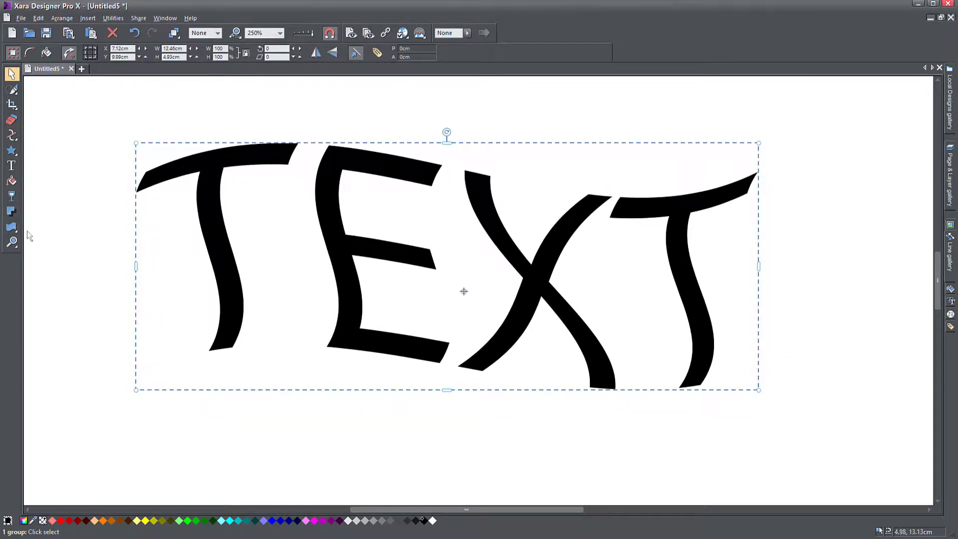
{"action": "left_click", "coordinate": [11, 227]}
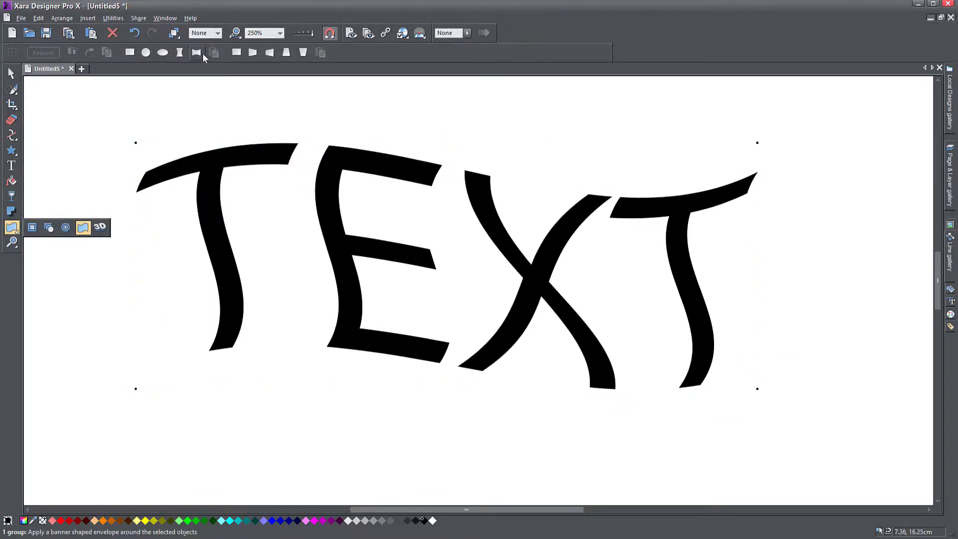
{"action": "key", "text": "F2"}
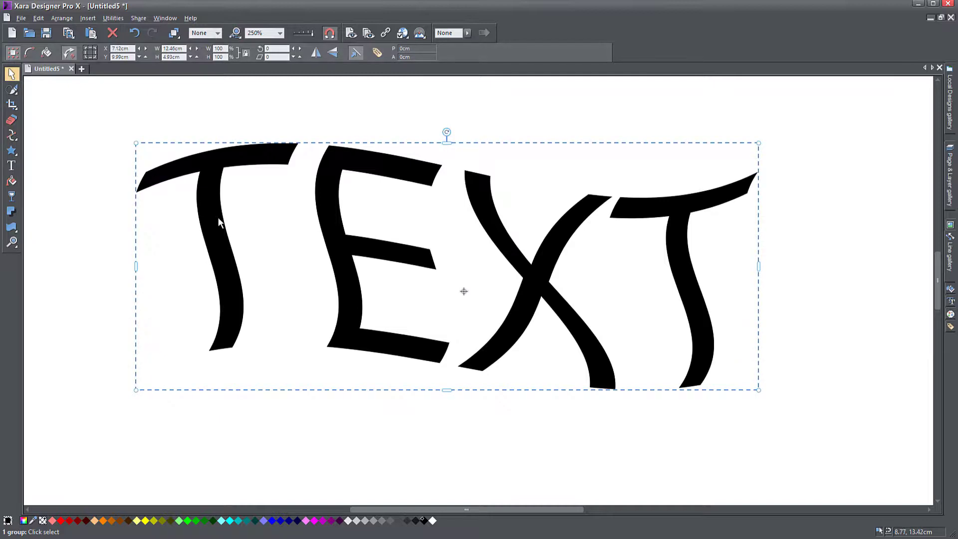
{"action": "left_click_drag", "start_coordinate": [216, 217], "coordinate": [262, 245]}
- Try a left-wall perspective, then apply a rectangular envelope with both top corners pulled inward
{"action": "left_click", "coordinate": [12, 227]}
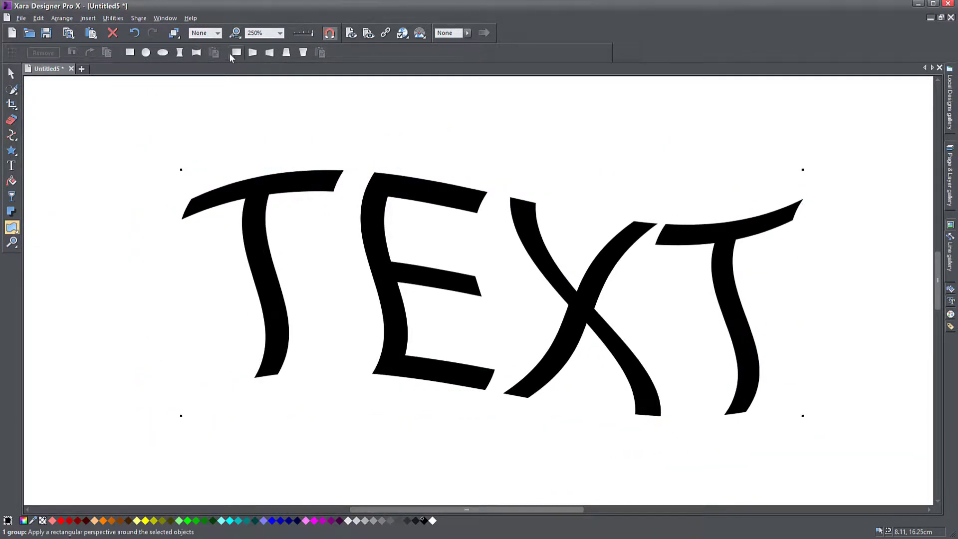
{"action": "left_click", "coordinate": [252, 52]}
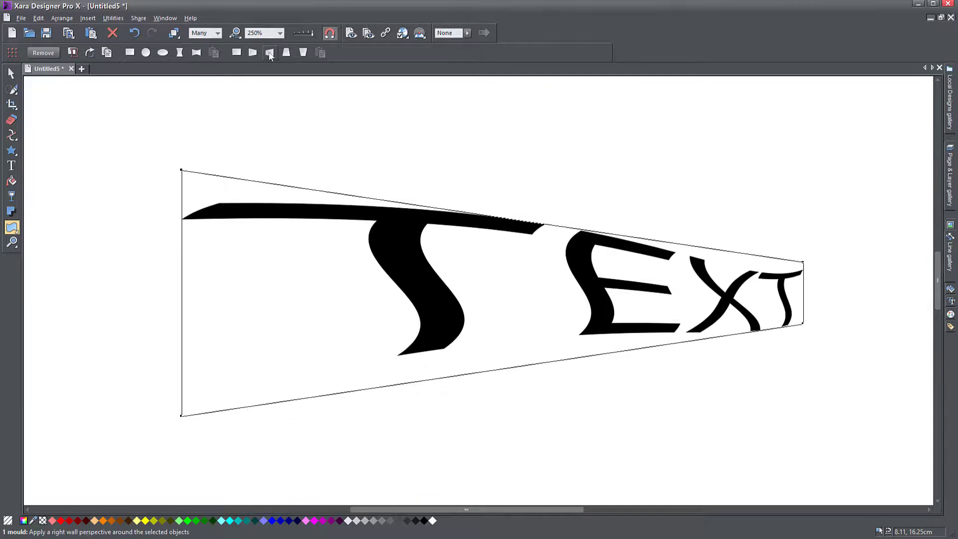
{"action": "left_click", "coordinate": [253, 53]}
{"action": "left_click", "coordinate": [255, 53]}
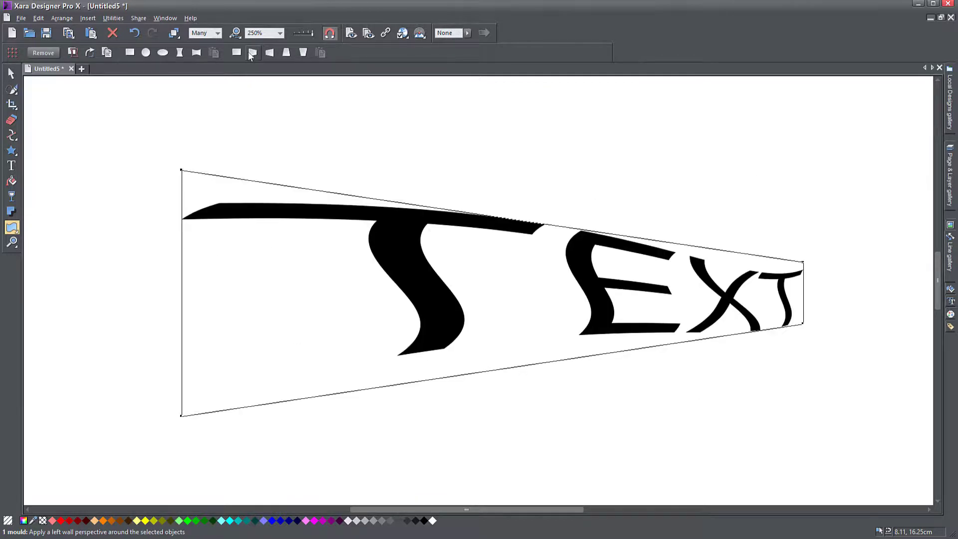
{"action": "left_click", "coordinate": [237, 52]}
{"action": "left_click_drag", "start_coordinate": [181, 171], "coordinate": [230, 220]}
{"action": "left_click_drag", "start_coordinate": [803, 170], "coordinate": [749, 223]}
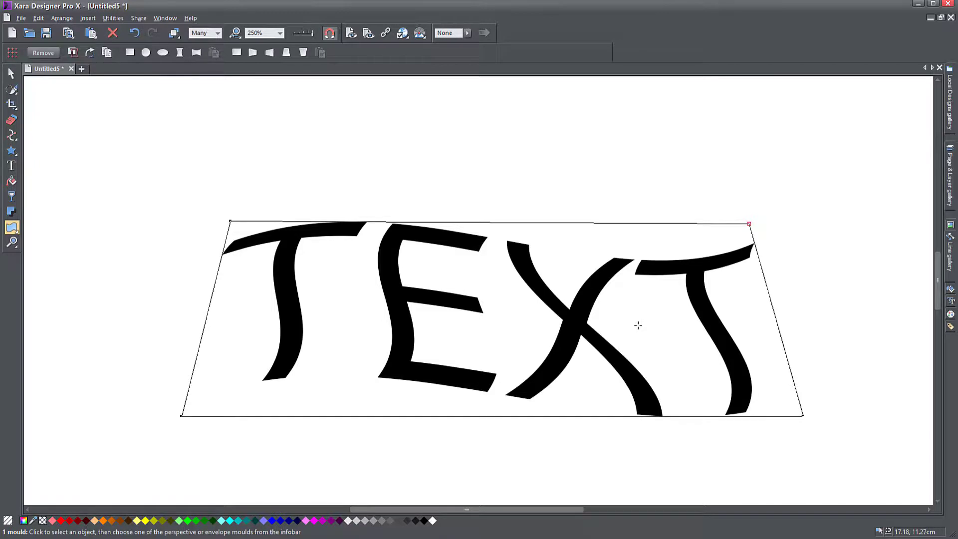
{"action": "left_click", "coordinate": [11, 73]}
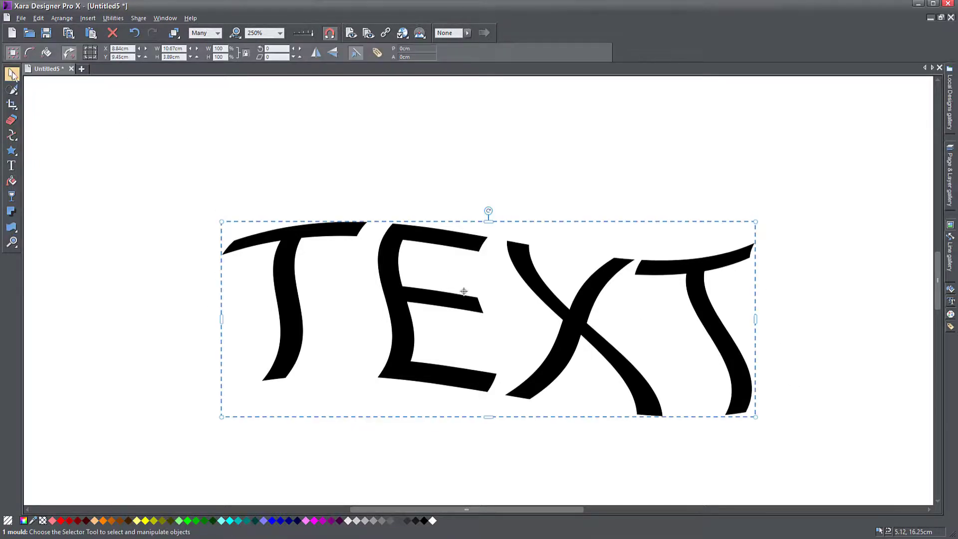
- Delete the moulded text and type a new word TEXT near the page centre
{"action": "key", "text": "Delete"}
{"action": "left_click", "coordinate": [12, 166]}
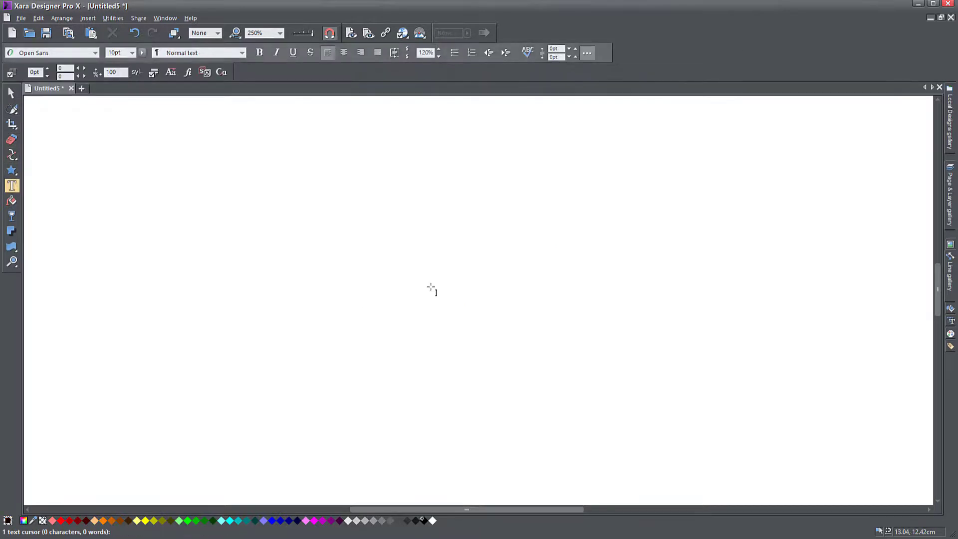
{"action": "left_click", "coordinate": [432, 286]}
{"action": "type", "text": "TEXT"}
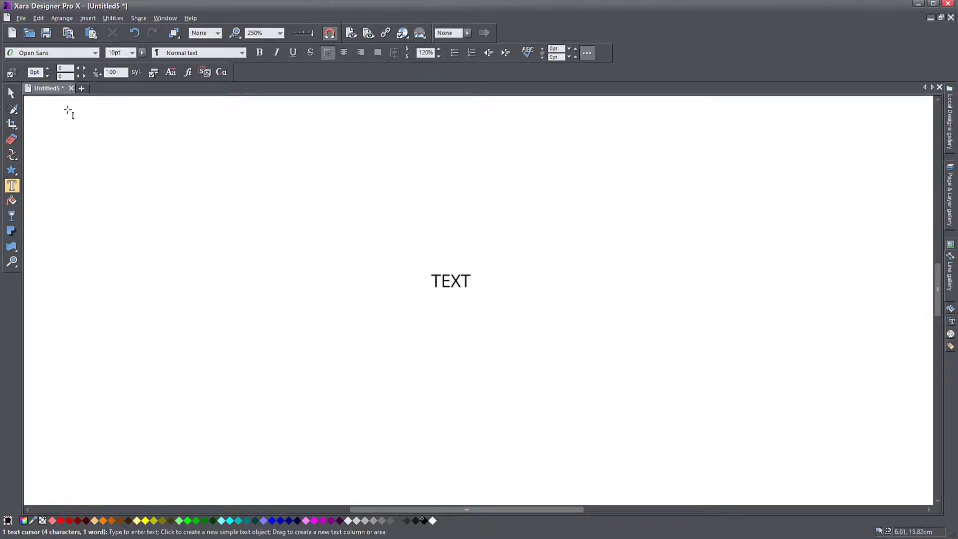
- Enlarge the new TEXT word around its centre into big capitals
{"action": "left_click", "coordinate": [11, 92]}
{"action": "left_click_drag", "start_coordinate": [473, 248], "coordinate": [663, 187]}
{"action": "left_click", "coordinate": [12, 227]}
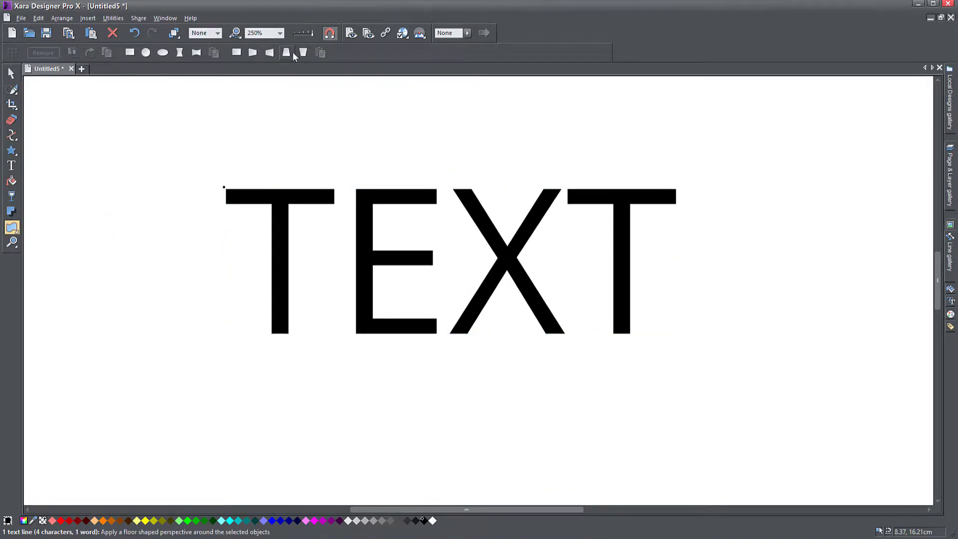
- Cycle TEXT through rectangular, left-wall, right-wall, floor and ceiling perspectives
{"action": "left_click", "coordinate": [236, 52]}
{"action": "left_click", "coordinate": [252, 52]}
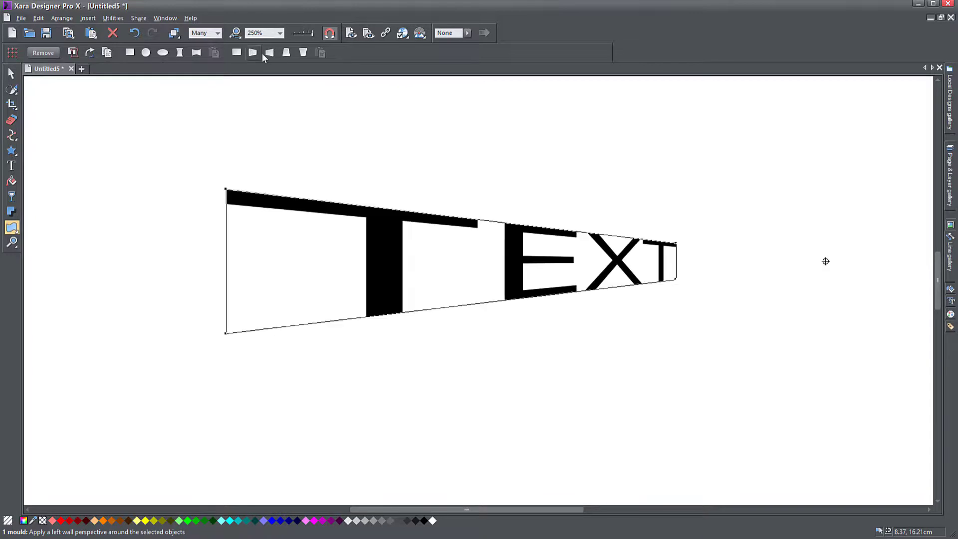
{"action": "left_click", "coordinate": [270, 53]}
{"action": "left_click", "coordinate": [286, 53]}
{"action": "left_click", "coordinate": [302, 52]}
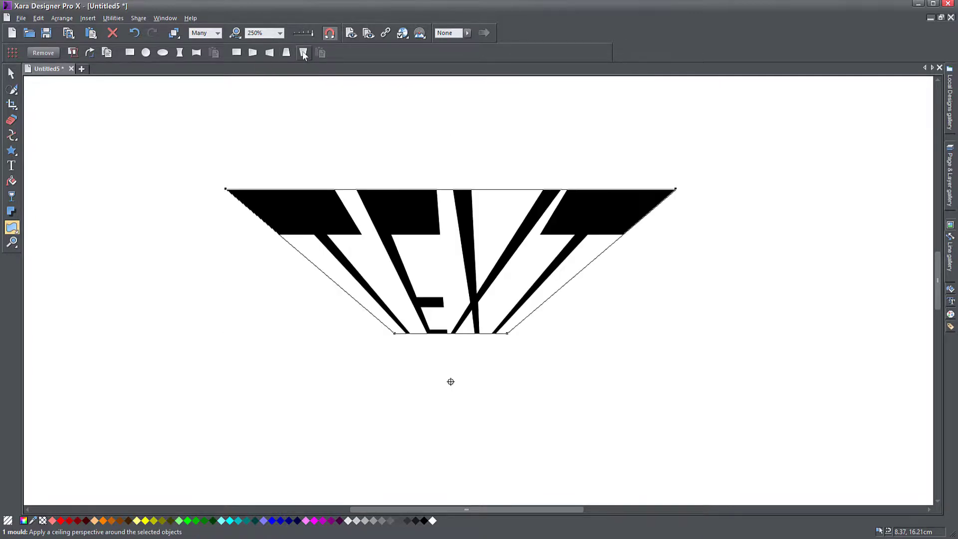
- Try rectangular, circular, elliptical and concave envelopes, ending on the banner envelope
{"action": "left_click", "coordinate": [129, 52]}
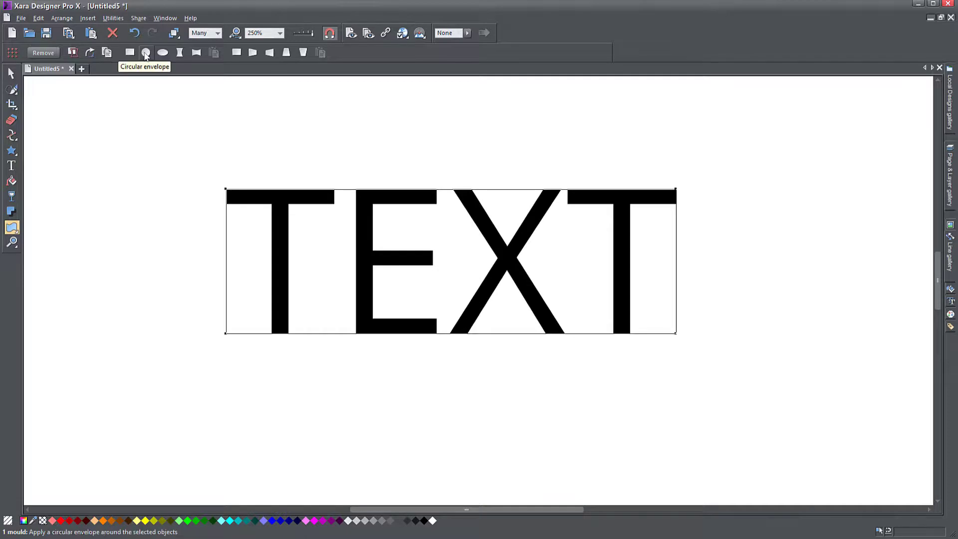
{"action": "left_click", "coordinate": [146, 53]}
{"action": "left_click", "coordinate": [163, 55]}
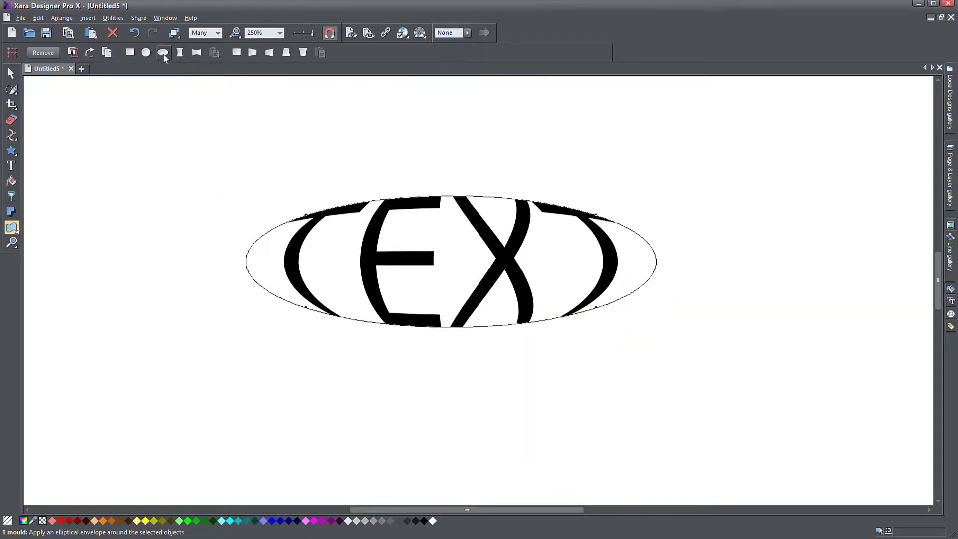
{"action": "left_click", "coordinate": [180, 53]}
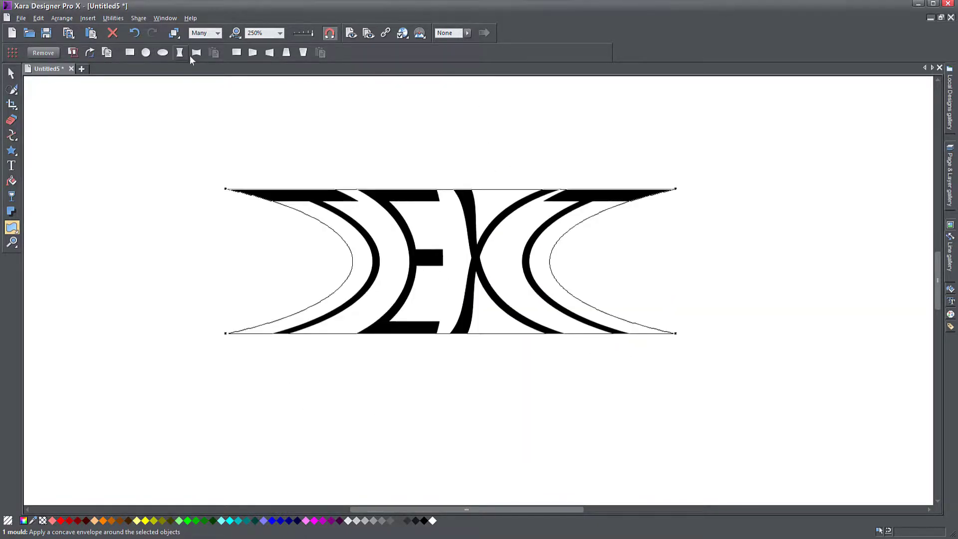
{"action": "left_click", "coordinate": [195, 55]}
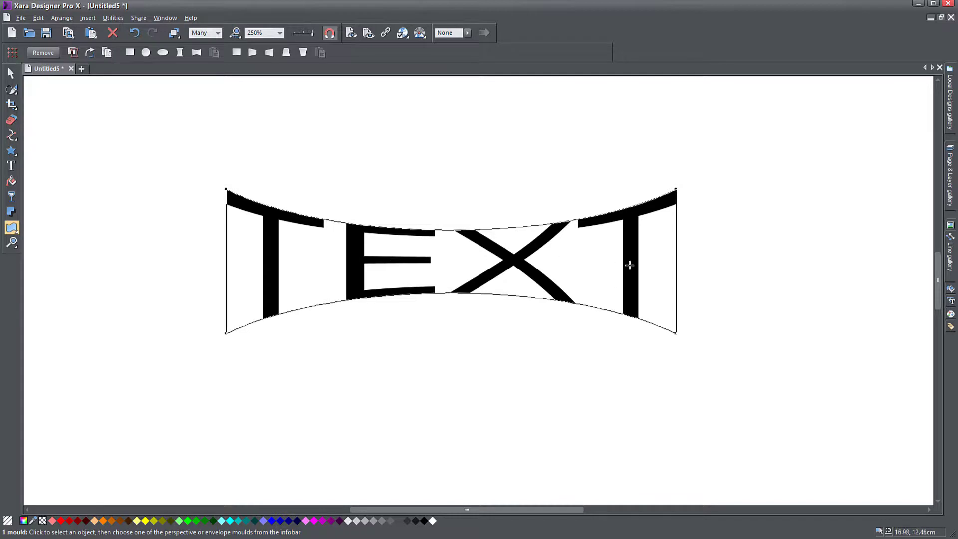
- Detach the mould and show its mesh, zoomed to 400% with the whole envelope in view
{"action": "left_click", "coordinate": [75, 53]}
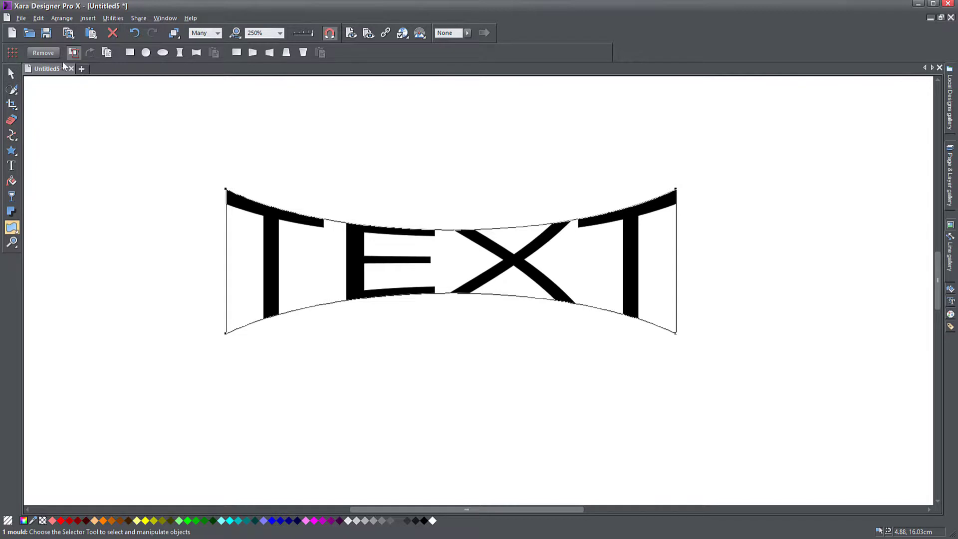
{"action": "left_click", "coordinate": [14, 53]}
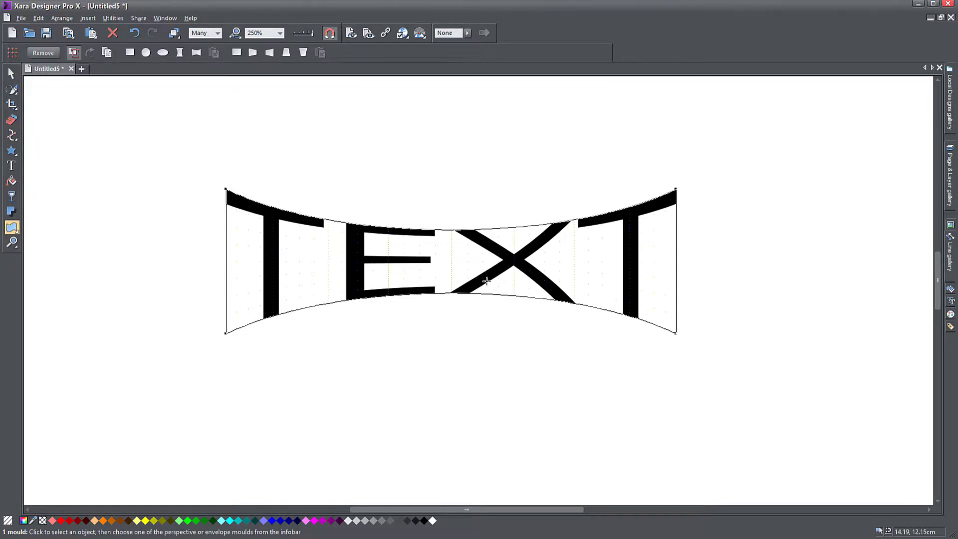
{"action": "scroll", "coordinate": [485, 281], "scroll_direction": "up", "scroll_amount": 2}
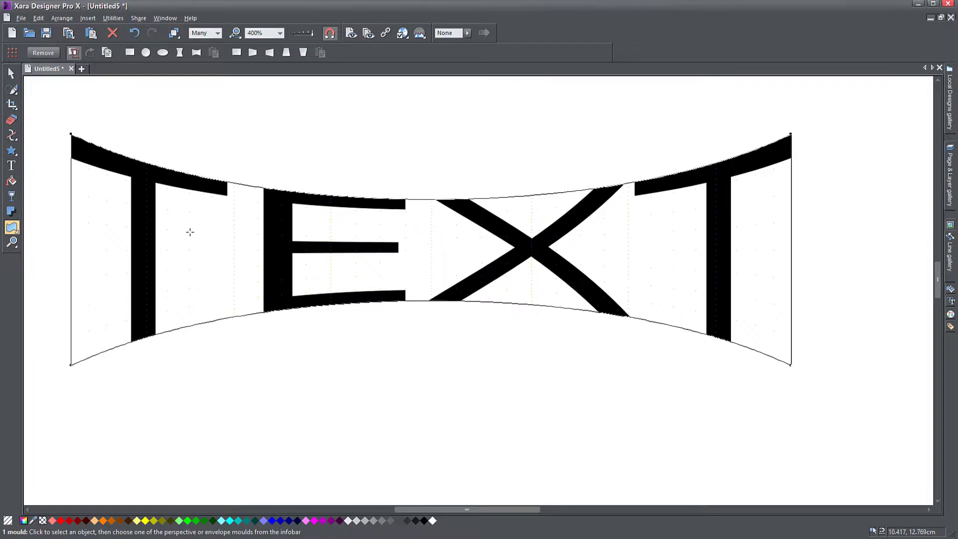
{"action": "left_click_drag", "start_coordinate": [483, 270], "coordinate": [541, 290]}
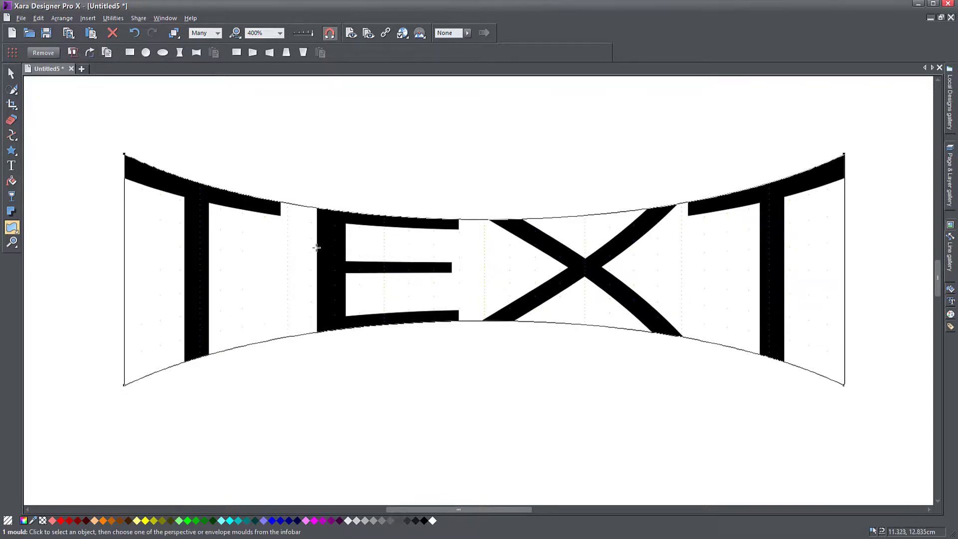
- Raise the top edge's left and right curve handles so TEXT arches upward
{"action": "left_click", "coordinate": [125, 154]}
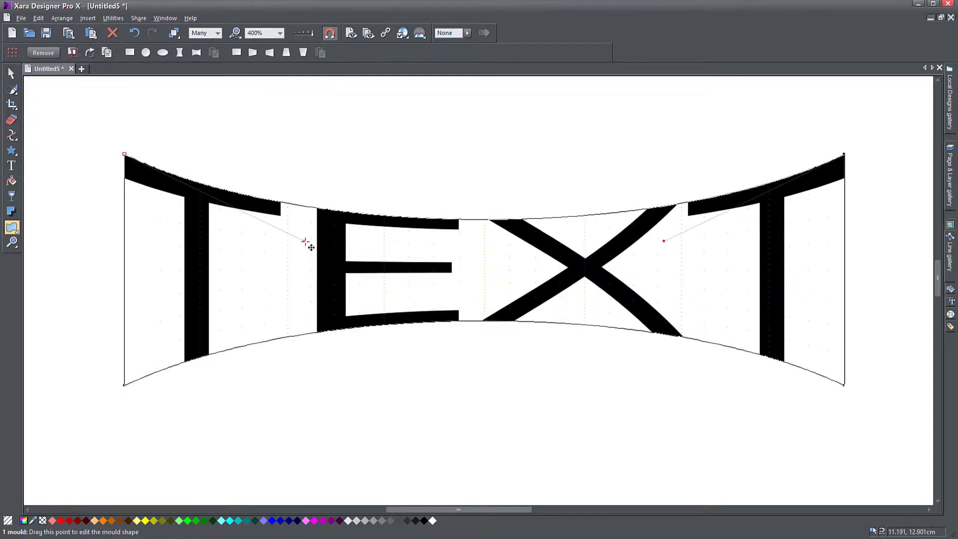
{"action": "left_click_drag", "start_coordinate": [305, 241], "coordinate": [322, 104]}
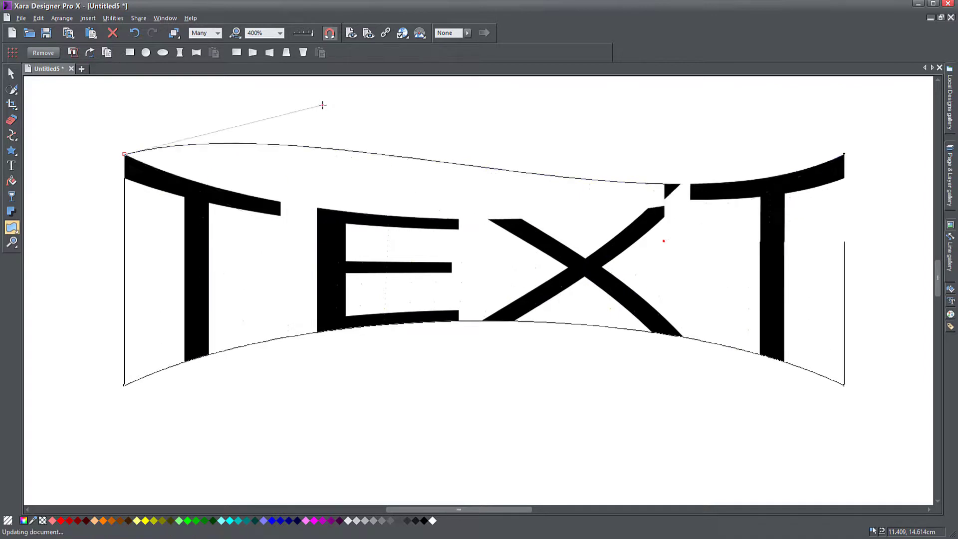
{"action": "left_click_drag", "start_coordinate": [664, 243], "coordinate": [644, 117]}
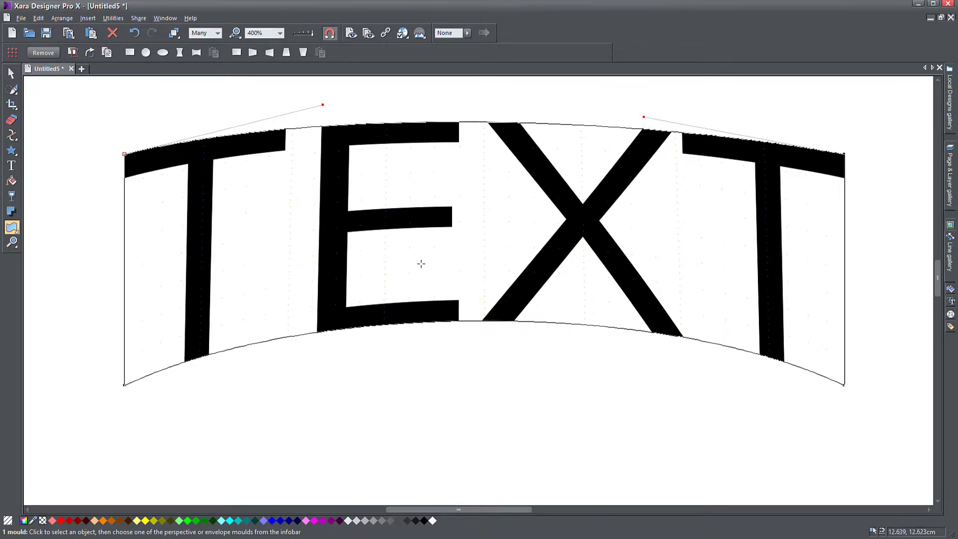
- Rotate the mould contents until TEXT reads upright, then apply the concave envelope
{"action": "left_click", "coordinate": [90, 53]}
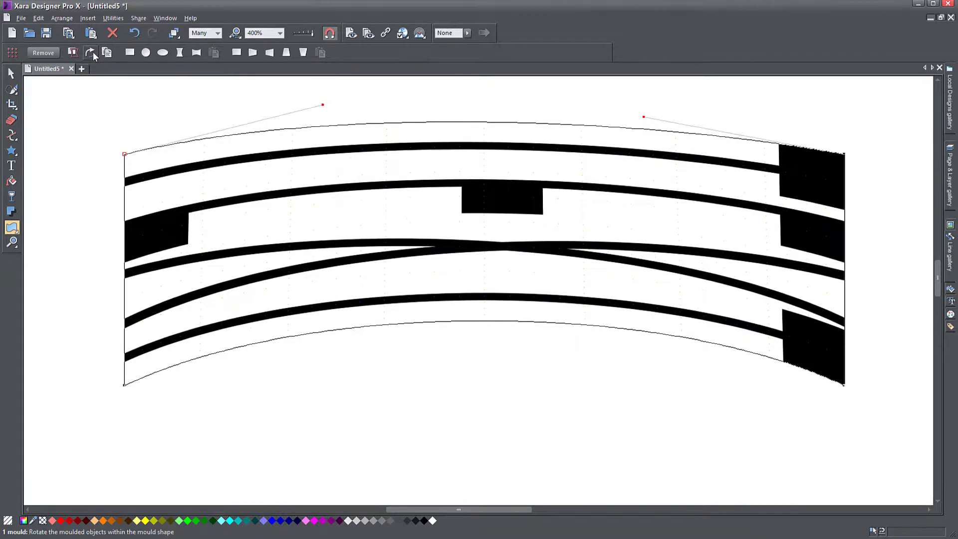
{"action": "left_click", "coordinate": [93, 53]}
{"action": "left_click", "coordinate": [93, 52]}
{"action": "left_click", "coordinate": [93, 53]}
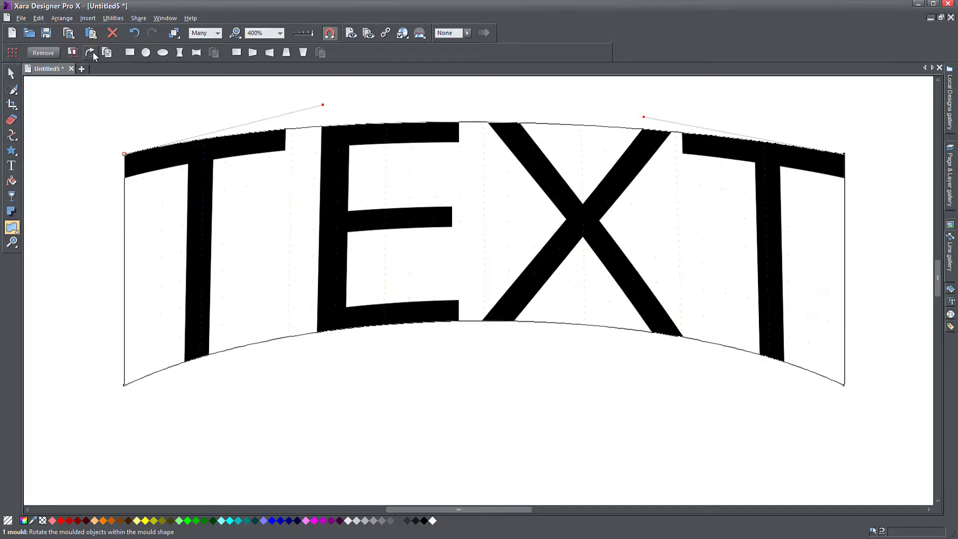
{"action": "left_click", "coordinate": [93, 52]}
{"action": "left_click", "coordinate": [93, 51]}
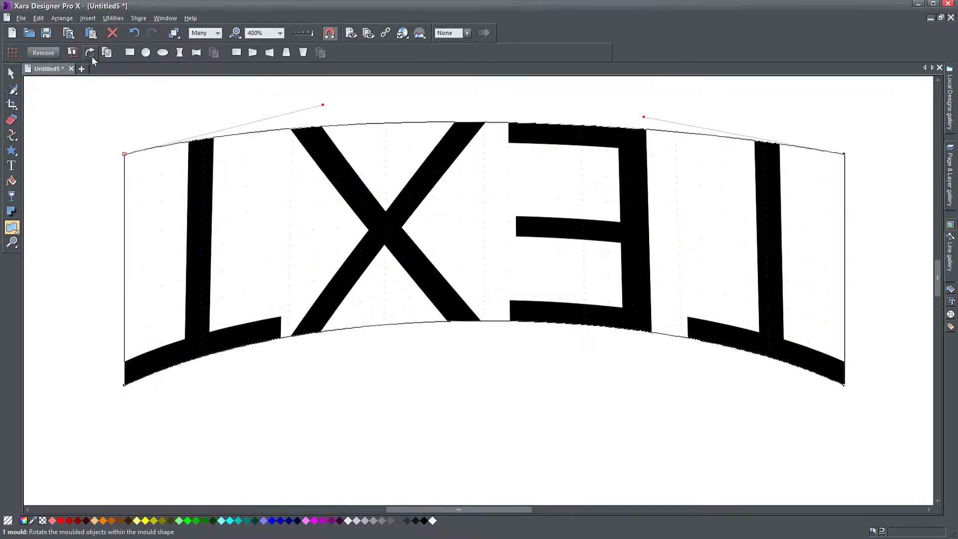
{"action": "left_click", "coordinate": [90, 53]}
{"action": "left_click", "coordinate": [90, 53]}
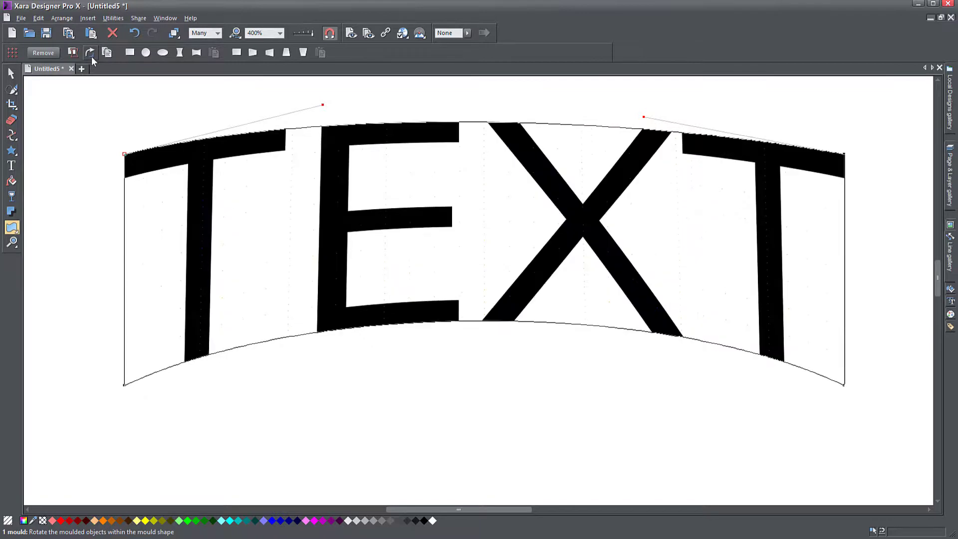
{"action": "left_click", "coordinate": [178, 53]}
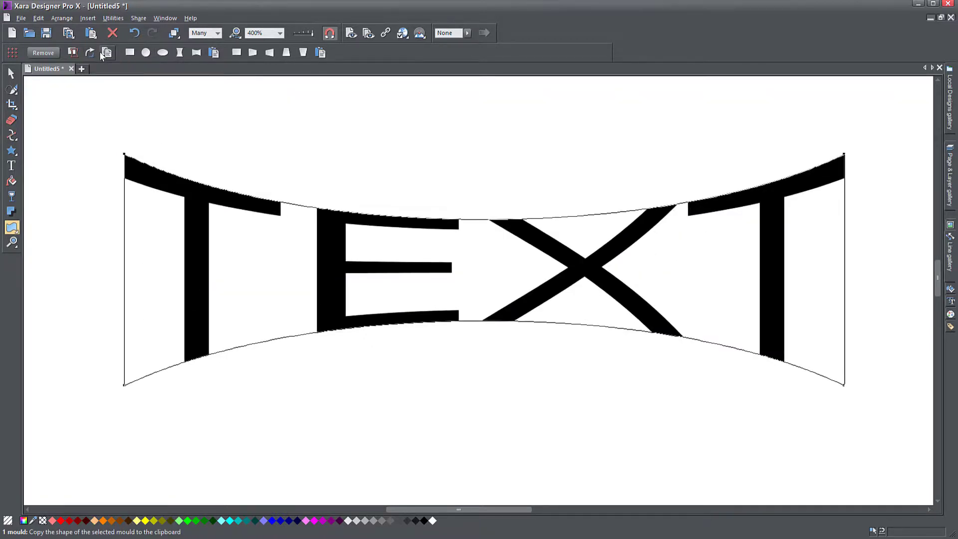
- Type the word MORE below TEXT and move it up to sit above TEXT
{"action": "left_click", "coordinate": [11, 73]}
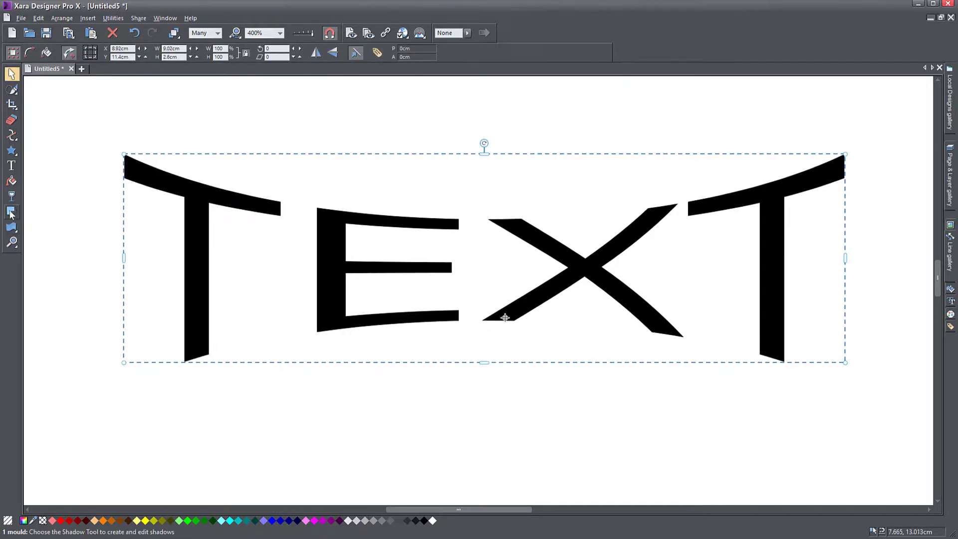
{"action": "left_click", "coordinate": [12, 165]}
{"action": "left_click", "coordinate": [242, 423]}
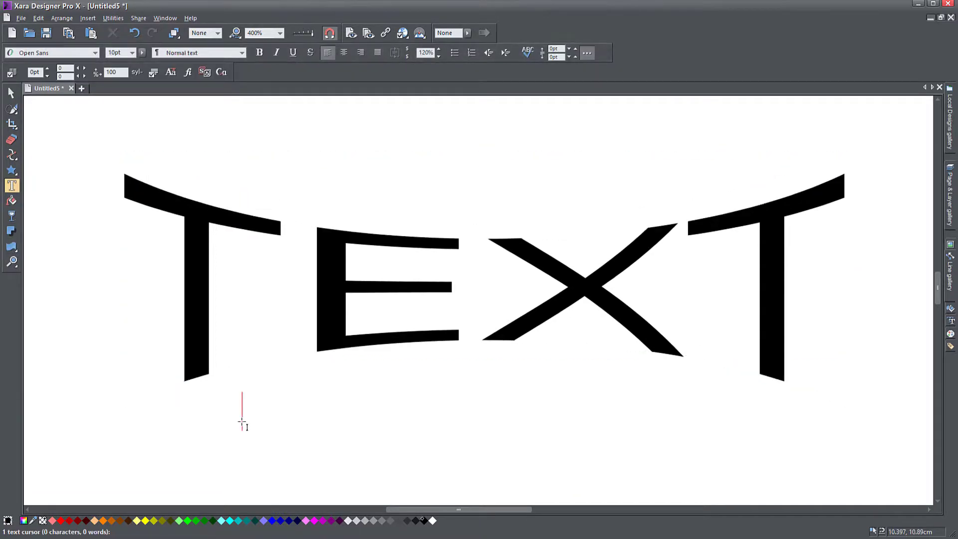
{"action": "type", "text": "MORE"}
{"action": "key", "text": "Escape"}
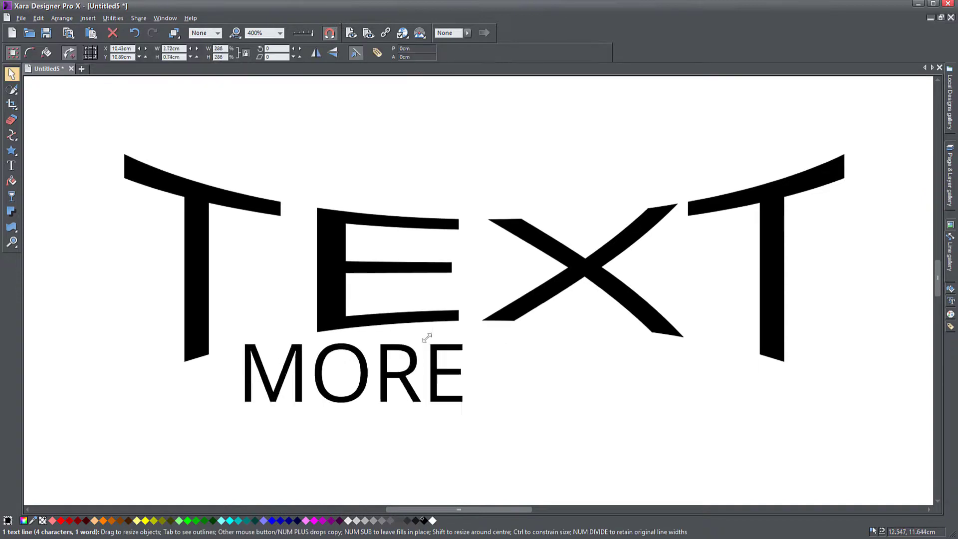
{"action": "left_click_drag", "start_coordinate": [501, 361], "coordinate": [545, 141]}
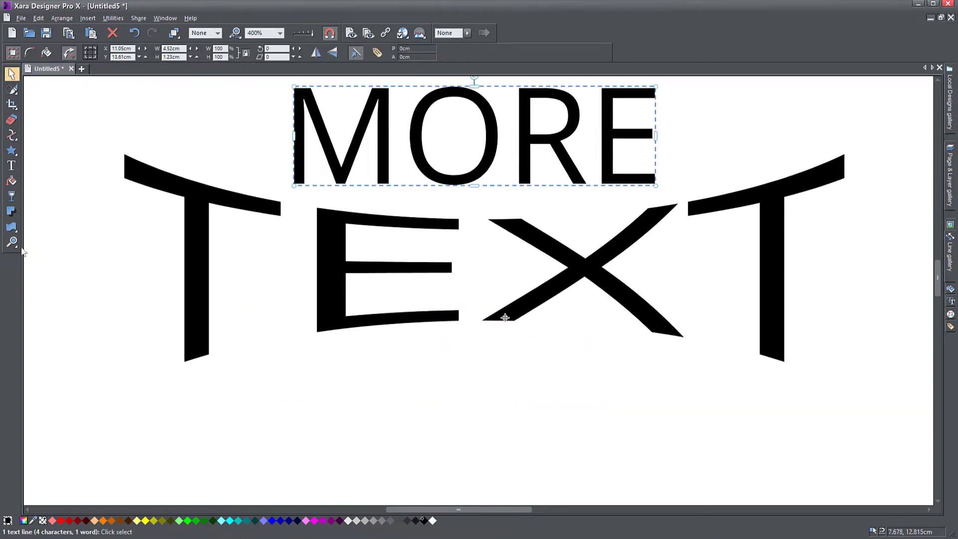
{"action": "left_click", "coordinate": [12, 227]}
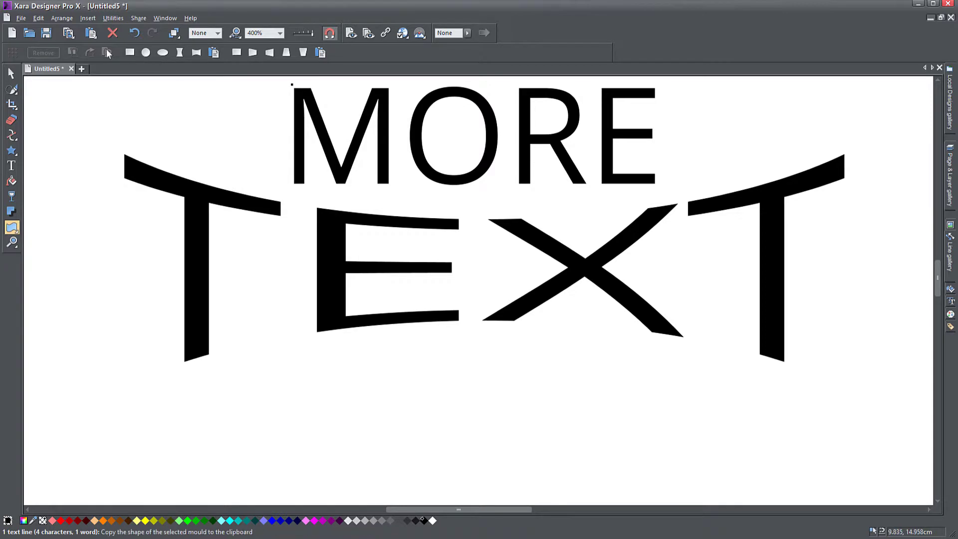
- Wrap MORE in a rectangular, then concave envelope, and reposition it above TEXT
{"action": "left_click", "coordinate": [130, 52]}
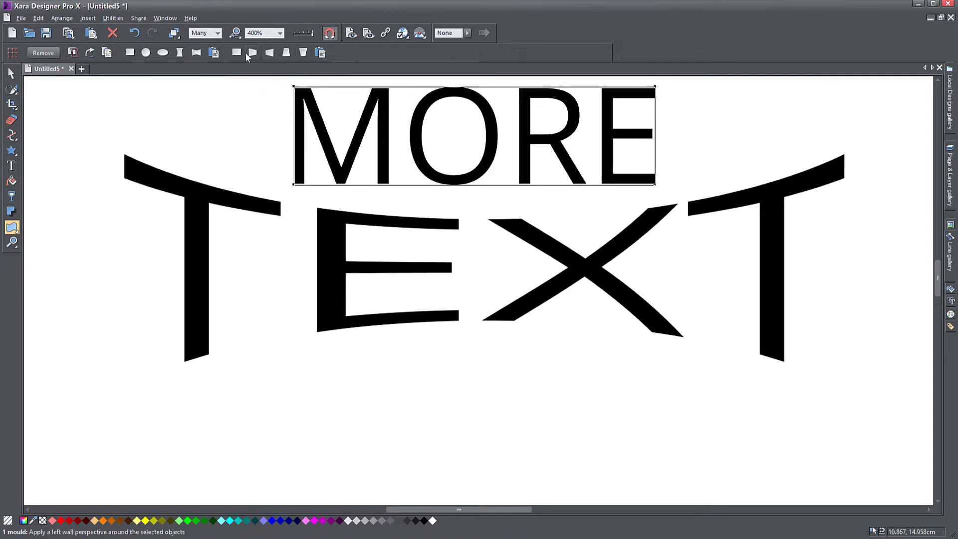
{"action": "left_click", "coordinate": [196, 52]}
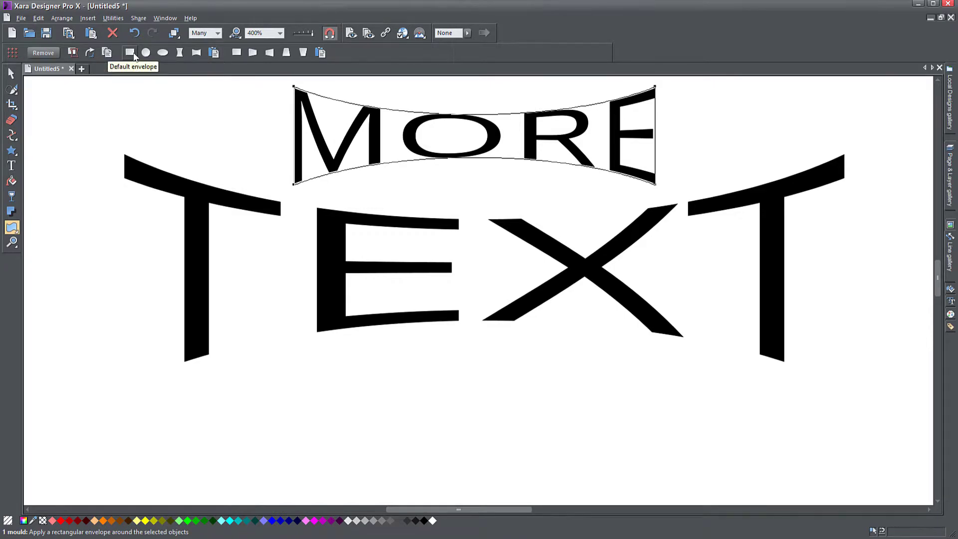
{"action": "scroll", "coordinate": [214, 79], "scroll_direction": "up", "scroll_amount": 2}
{"action": "left_click", "coordinate": [11, 74]}
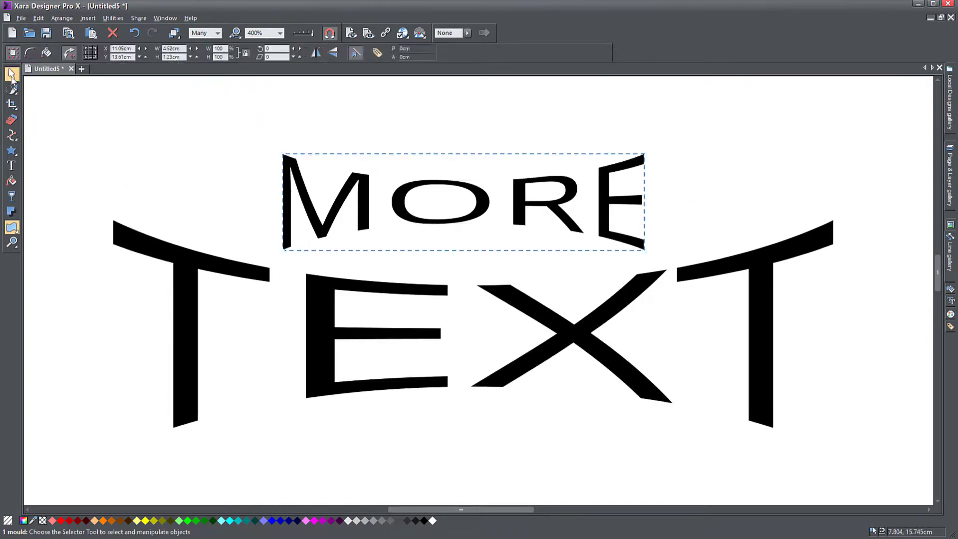
{"action": "mouse_move", "coordinate": [323, 220]}
{"action": "left_mouse_down"}
{"action": "mouse_move", "coordinate": [342, 192]}
{"action": "mouse_move", "coordinate": [322, 219]}
{"action": "left_mouse_up"}
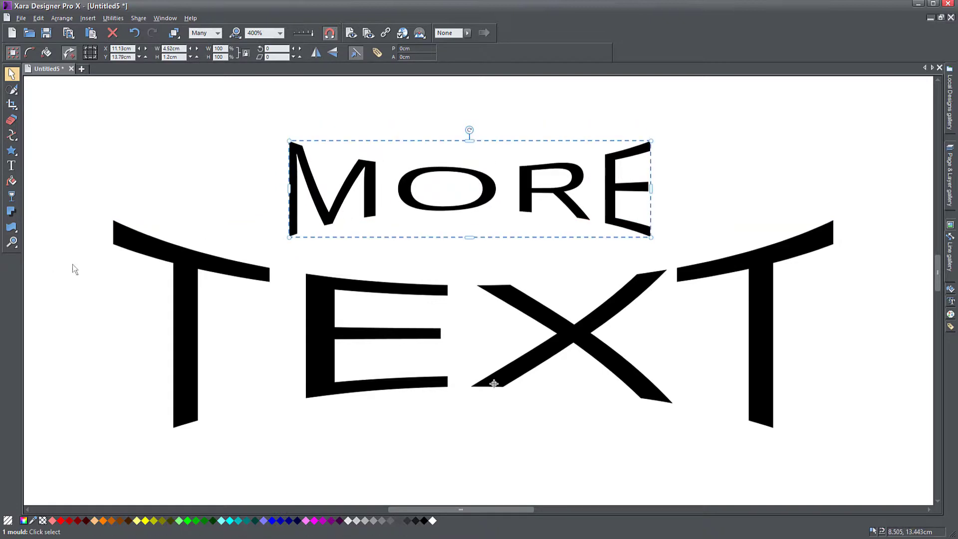
- Paste the copied envelope shape onto MORE
{"action": "left_click", "coordinate": [14, 230]}
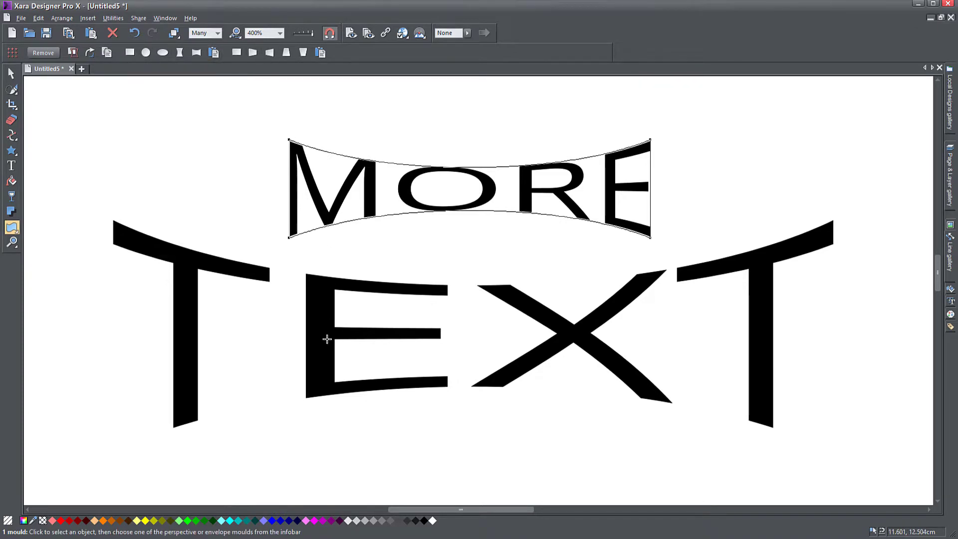
{"action": "left_click", "coordinate": [214, 53]}
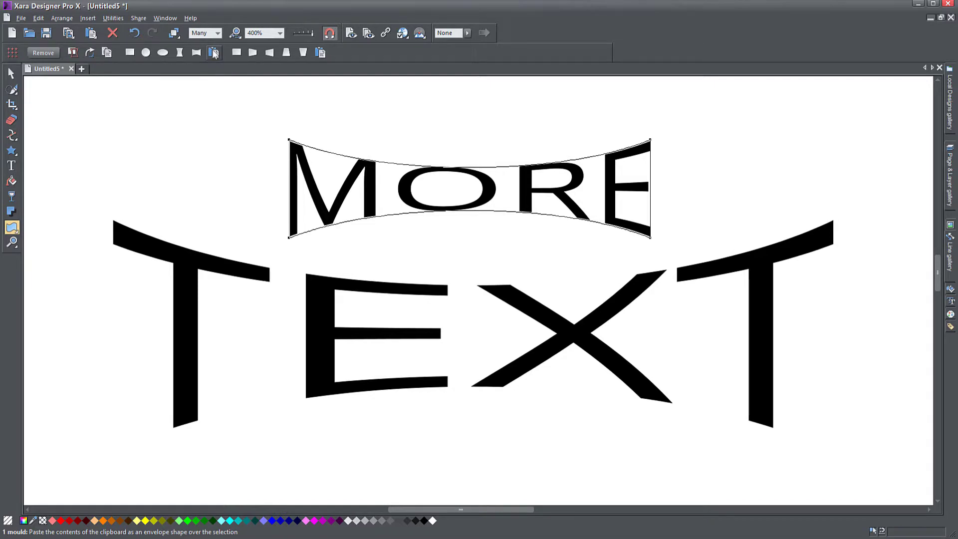
{"action": "left_click", "coordinate": [11, 74]}
- Give TEXT a left-wall perspective mould
{"action": "left_click", "coordinate": [188, 279]}
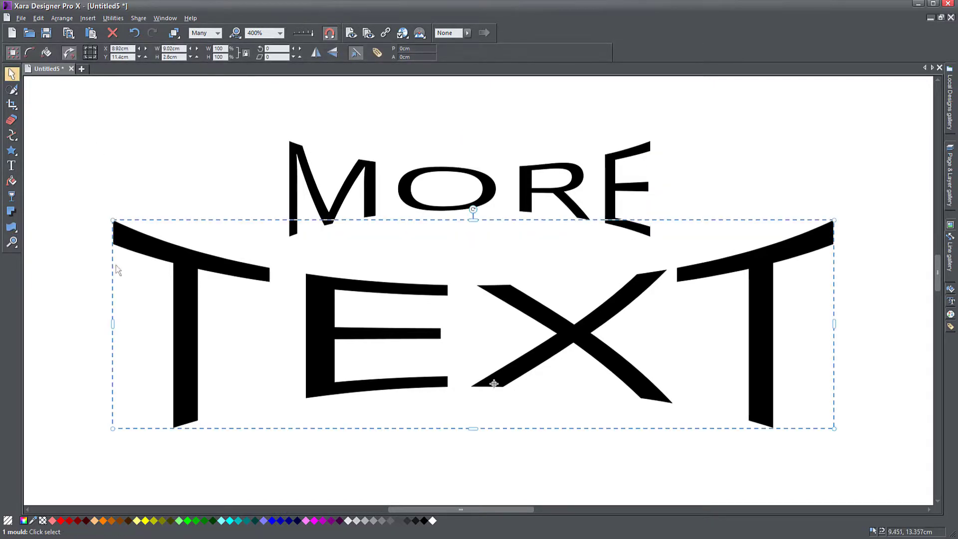
{"action": "left_click", "coordinate": [11, 227]}
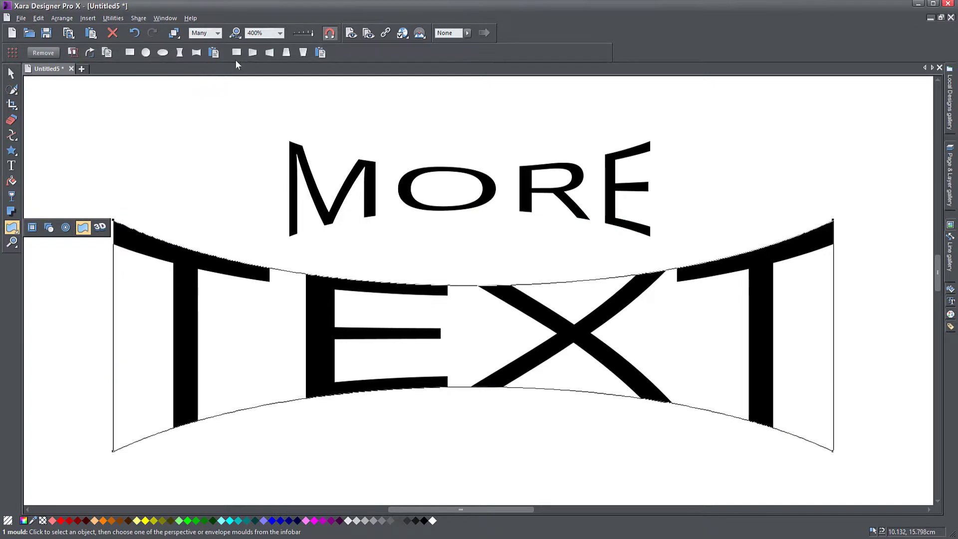
{"action": "left_click", "coordinate": [252, 53]}
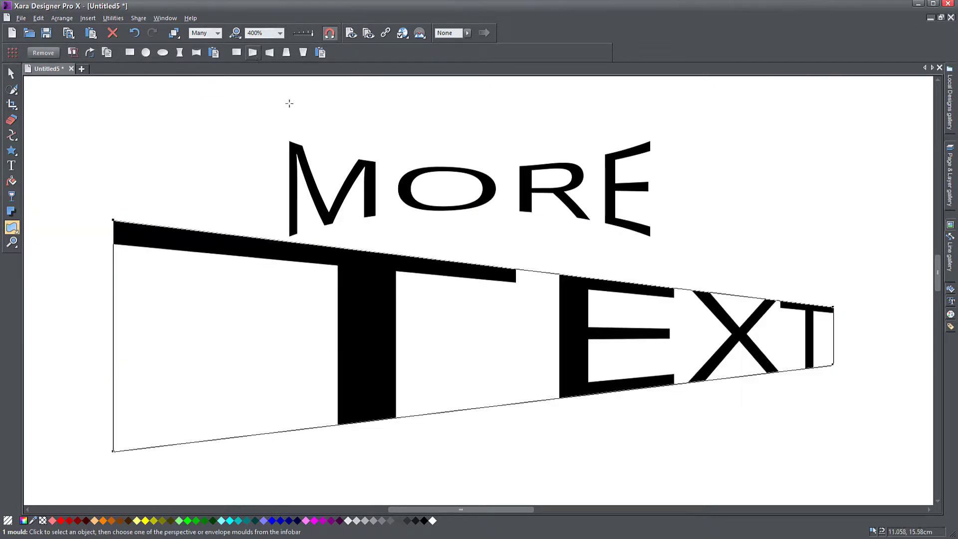
{"action": "left_click", "coordinate": [301, 157]}
{"action": "left_click", "coordinate": [263, 246]}
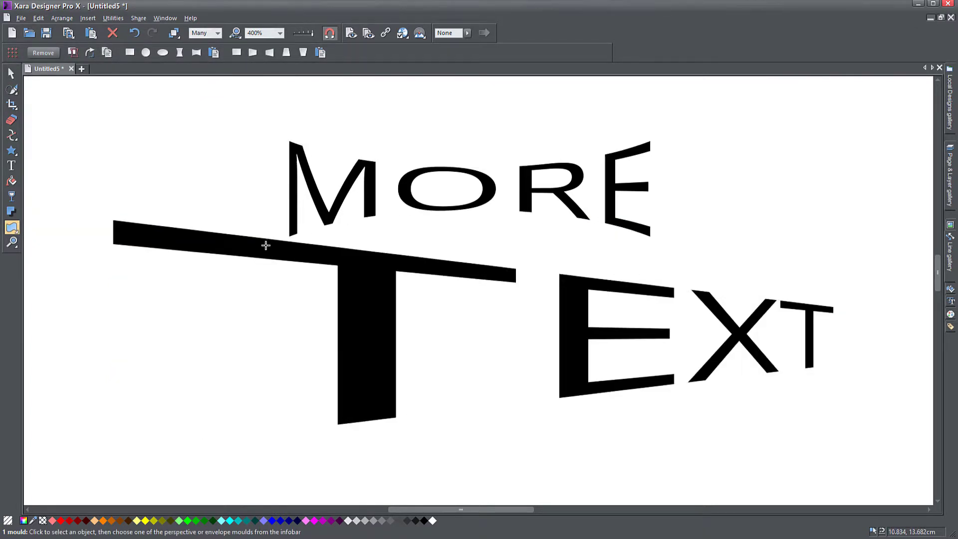
- Copy TEXT's perspective mould and give MORE the same left-wall perspective
{"action": "left_click", "coordinate": [108, 52]}
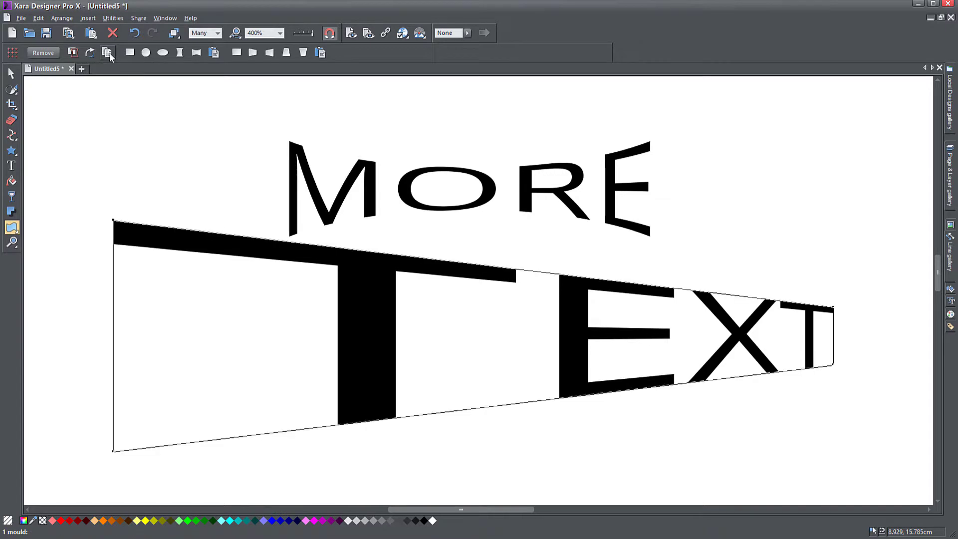
{"action": "left_click", "coordinate": [307, 183]}
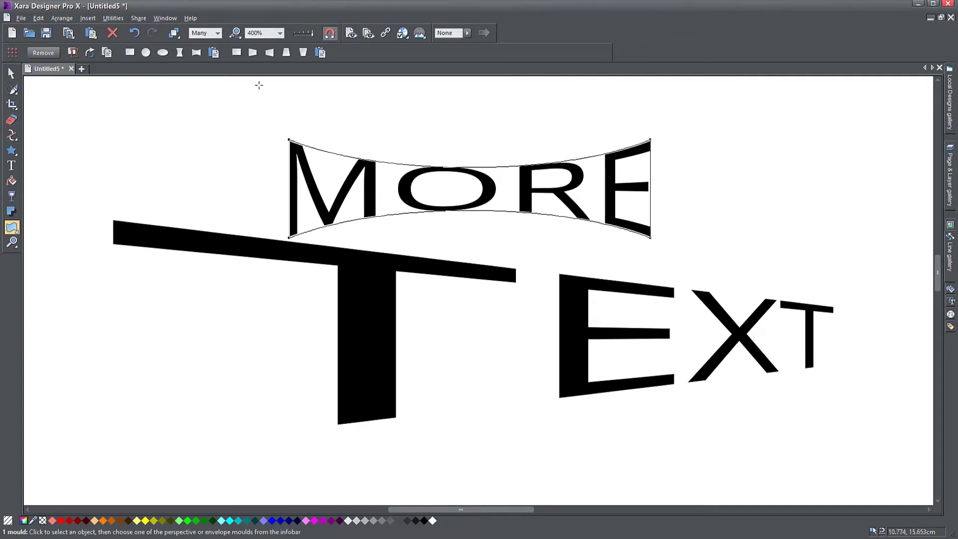
{"action": "left_click", "coordinate": [237, 53]}
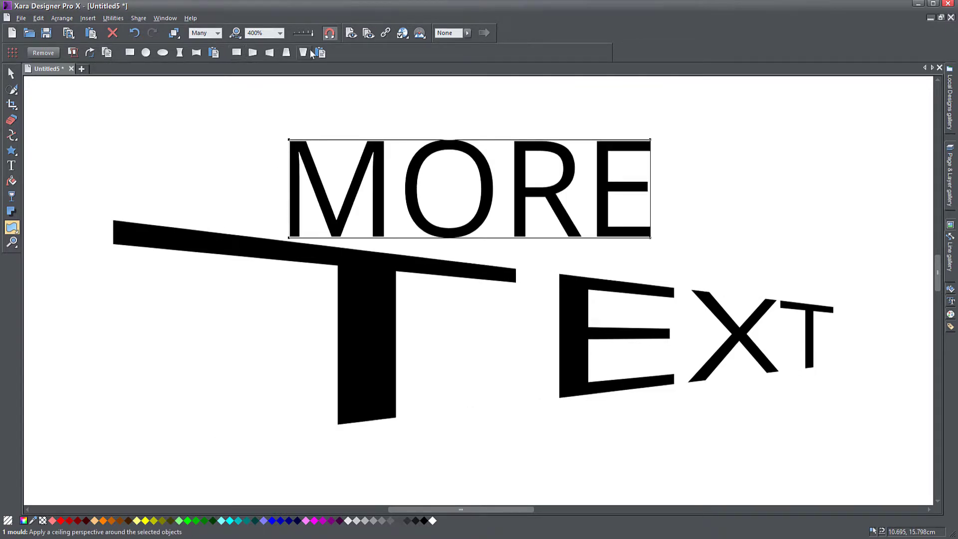
{"action": "left_click", "coordinate": [253, 52]}
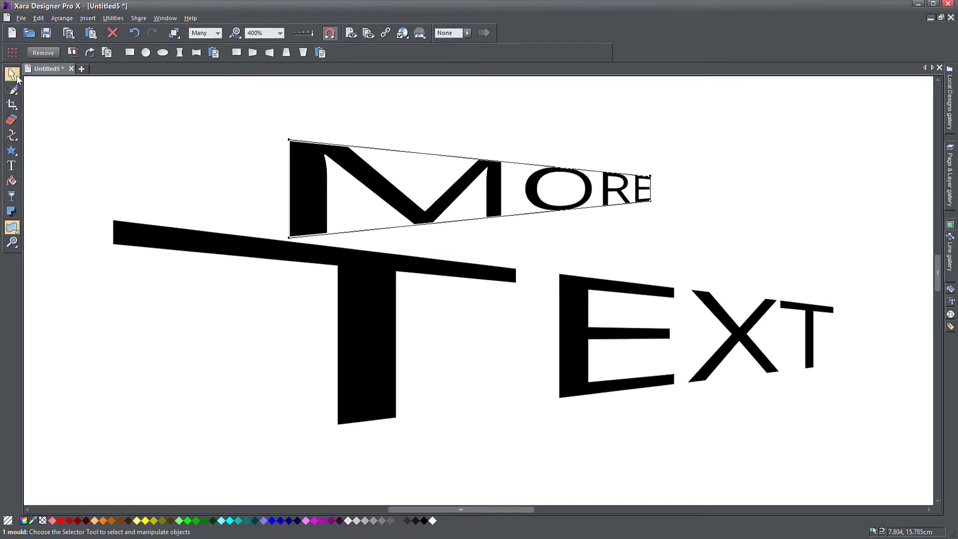
{"action": "left_click", "coordinate": [11, 73]}
- Drag the perspective MORE up and right so it is centred over TEXT
{"action": "left_click_drag", "start_coordinate": [493, 191], "coordinate": [535, 172]}
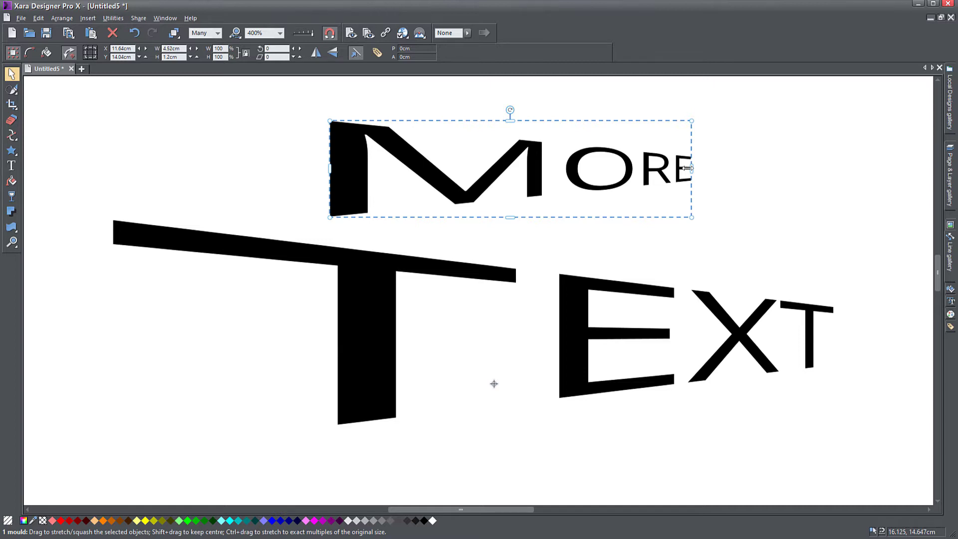
{"action": "left_click", "coordinate": [15, 232]}
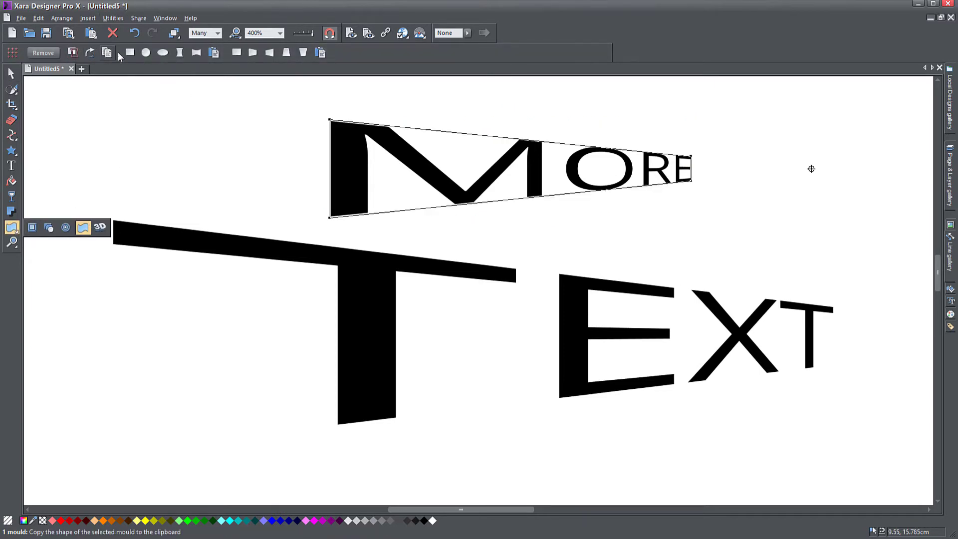